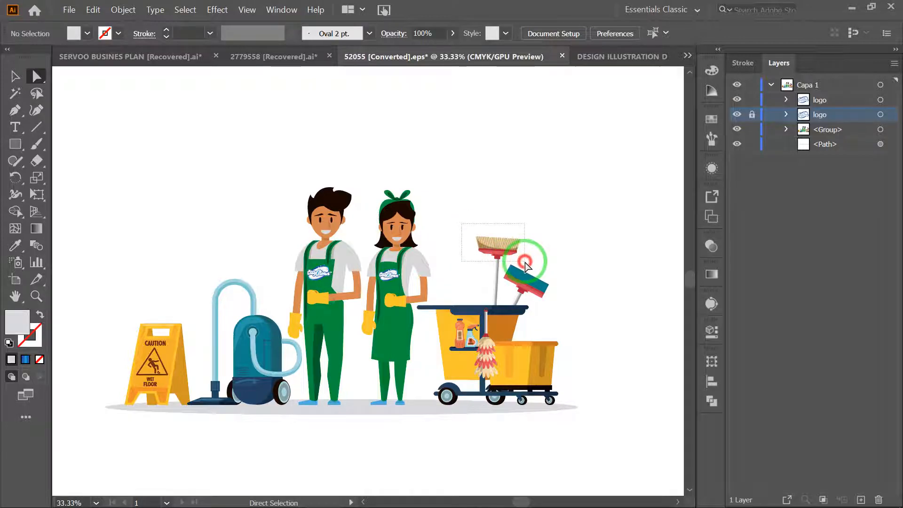
- Select the upright broom and the whole grouped illustration with the Selection tool, and clear the selection
{"action": "left_click", "coordinate": [527, 265]}
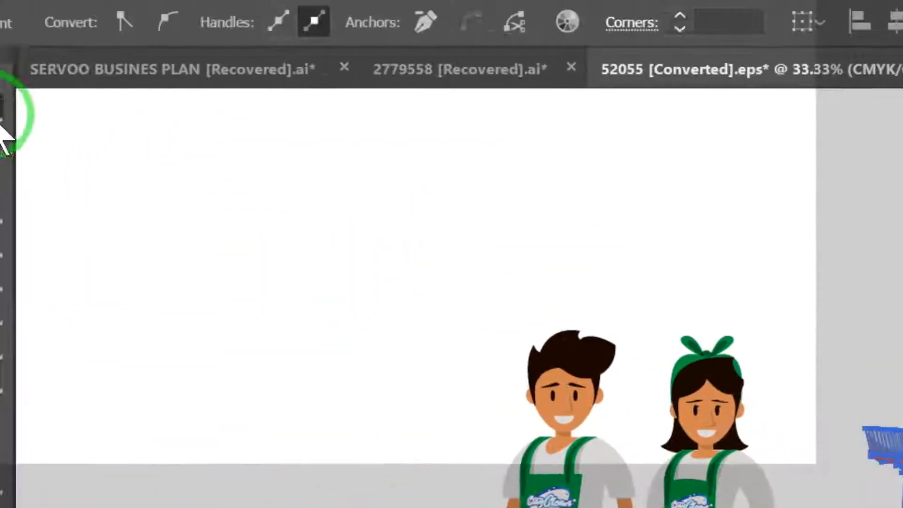
{"action": "left_click", "coordinate": [17, 142]}
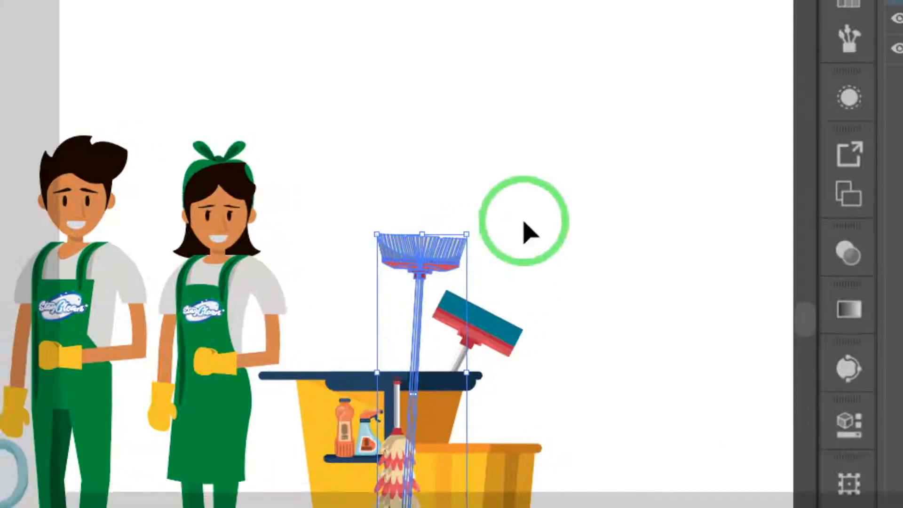
{"action": "left_click", "coordinate": [557, 197]}
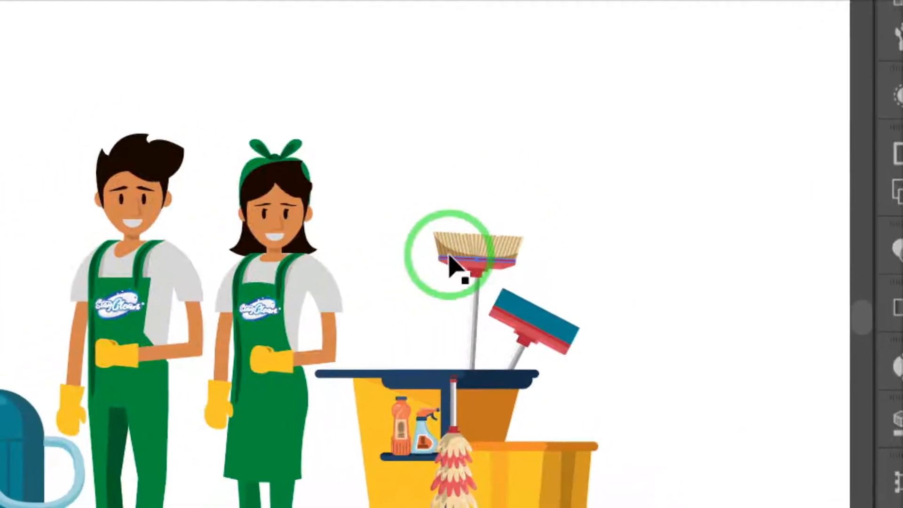
{"action": "left_click", "coordinate": [452, 253]}
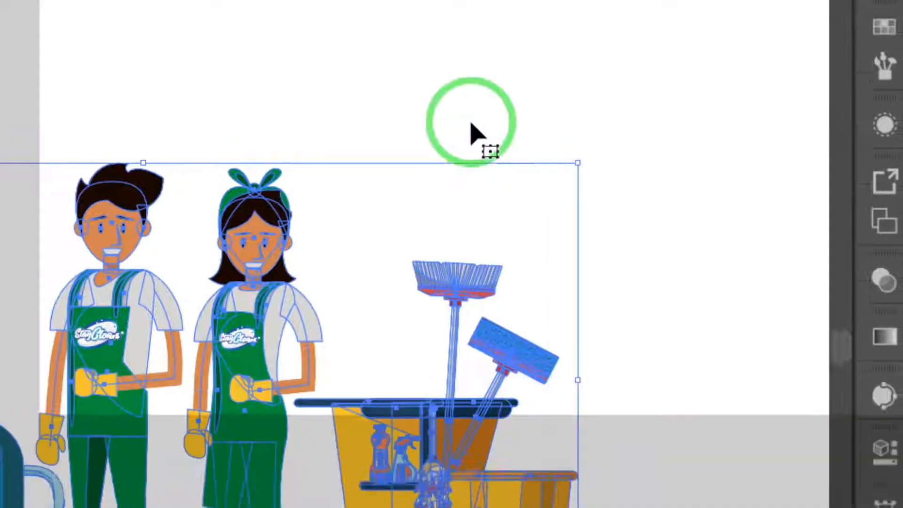
{"action": "left_click", "coordinate": [469, 77]}
- Try deleting the dark shading from the broom's bristles with the Direct Selection tool, and undo the deletion
{"action": "left_click", "coordinate": [25, 150]}
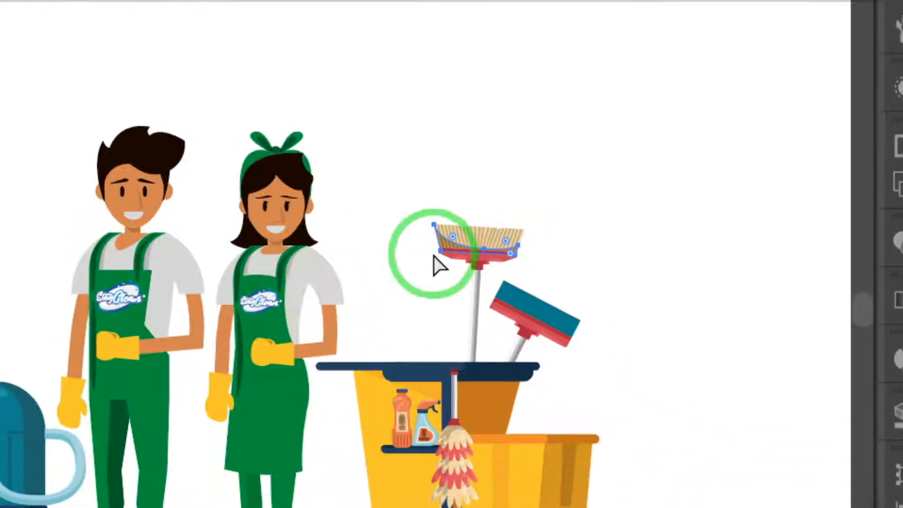
{"action": "left_click", "coordinate": [455, 264]}
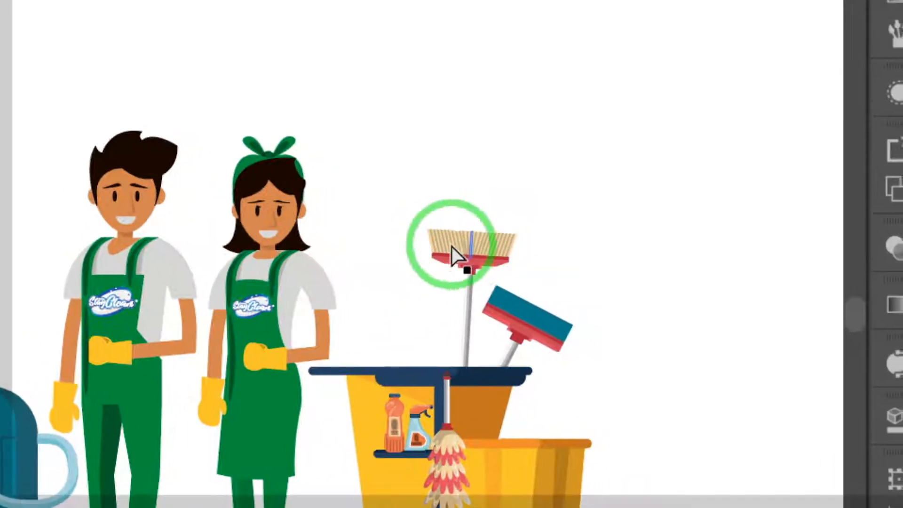
{"action": "key", "text": "ctrl+z"}
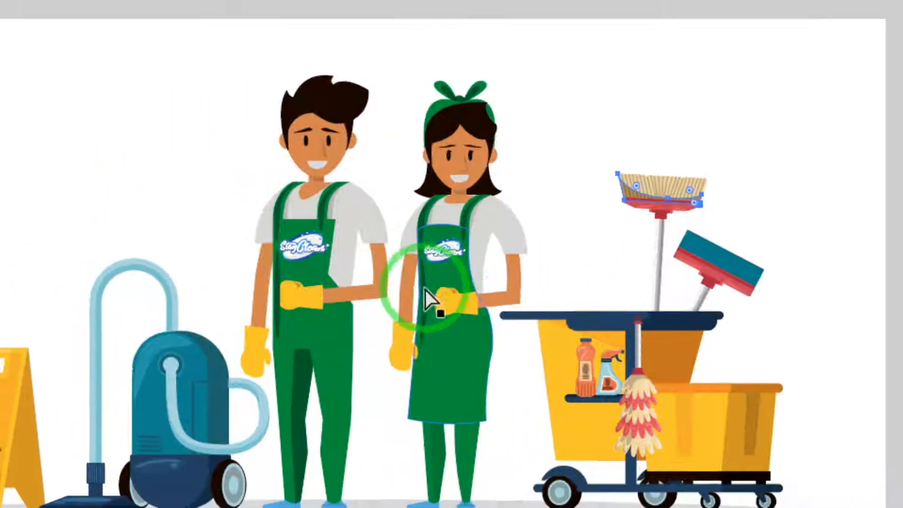
- Try deleting the dark shading on the man's trouser leg with the Direct Selection tool, and undo it
{"action": "left_click", "coordinate": [312, 396]}
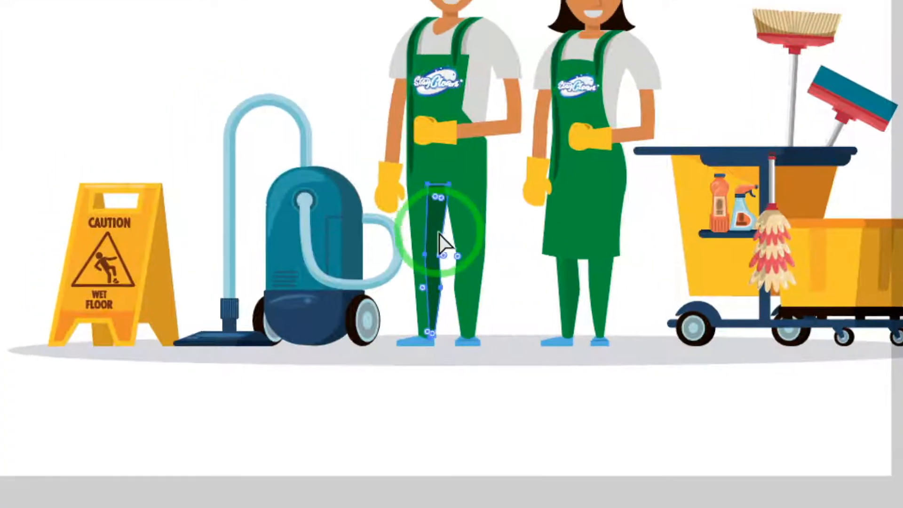
{"action": "key", "text": "Delete"}
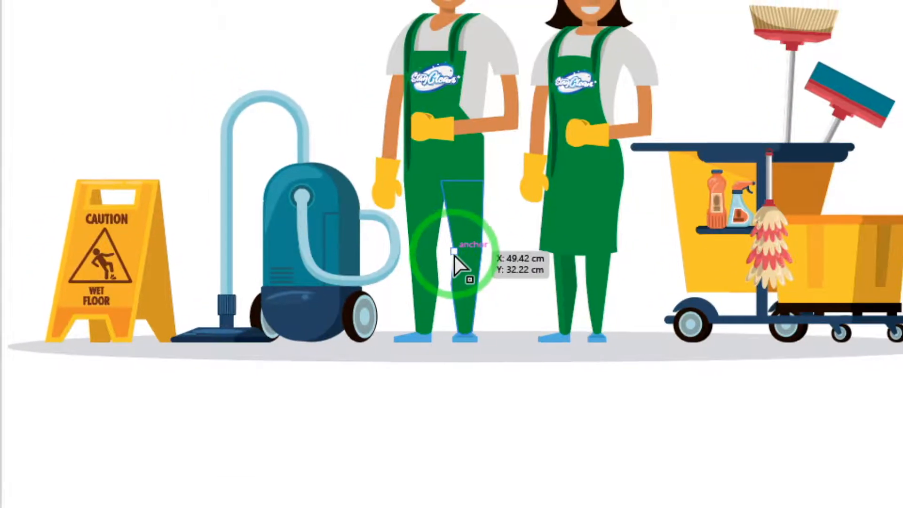
{"action": "key", "text": "ctrl+z"}
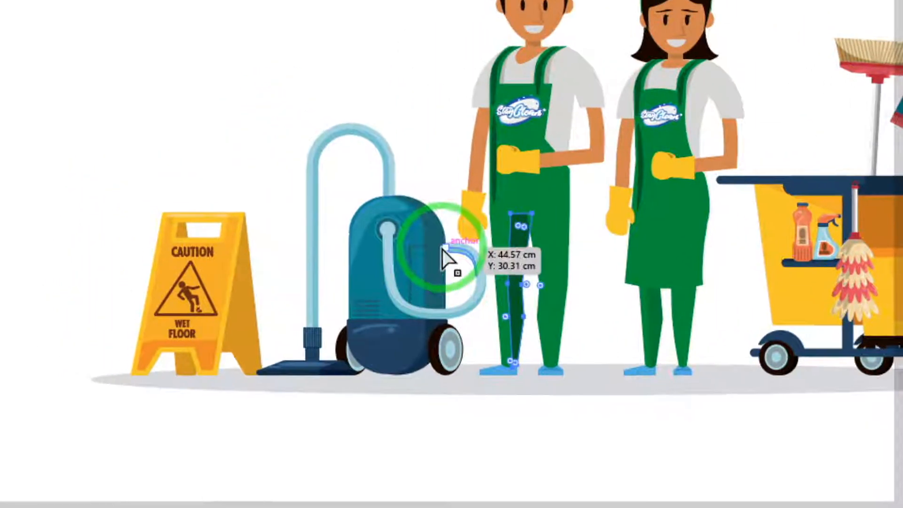
- Try deleting the vacuum cleaner's body shape on its own, and undo the deletion
{"action": "left_click", "coordinate": [451, 258]}
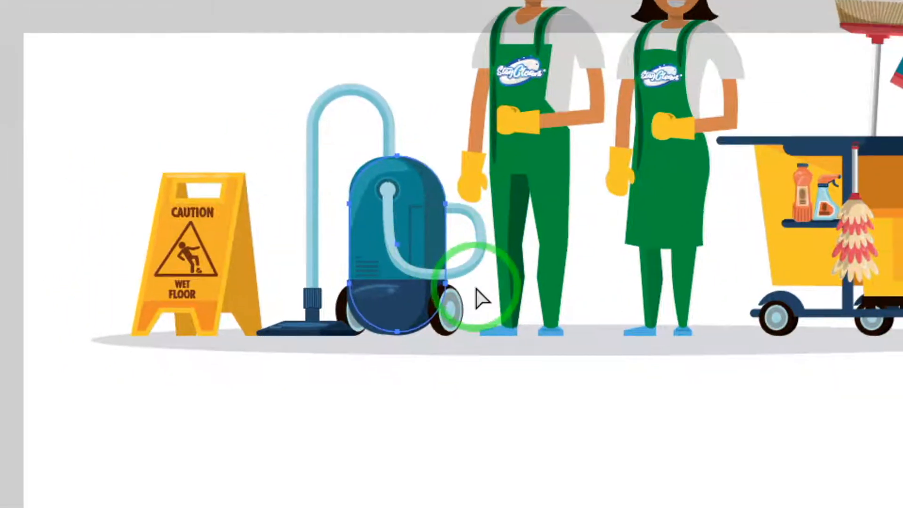
{"action": "key", "text": "Delete"}
{"action": "key", "text": "ctrl+z"}
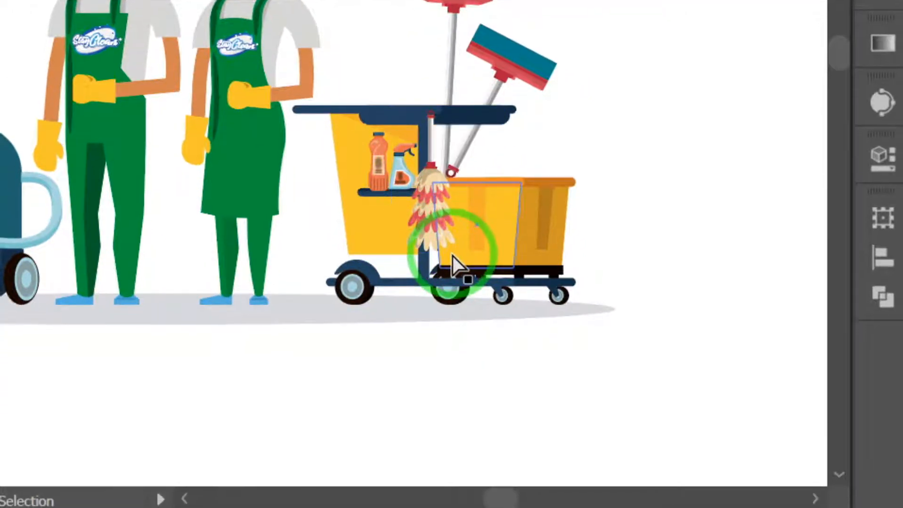
- Try deleting the dark stripe on the side of the cart's yellow bucket, and undo the deletion
{"action": "left_click", "coordinate": [452, 256]}
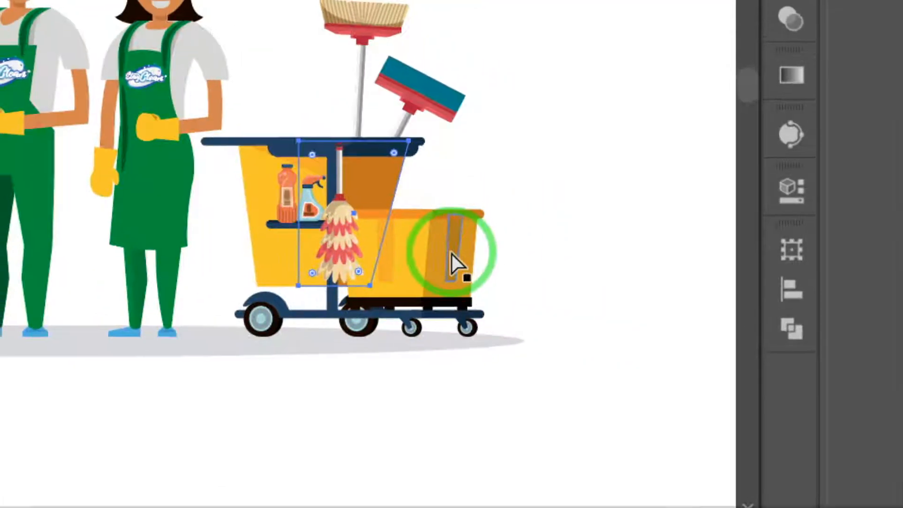
{"action": "left_click", "coordinate": [451, 255]}
{"action": "key", "text": "Delete"}
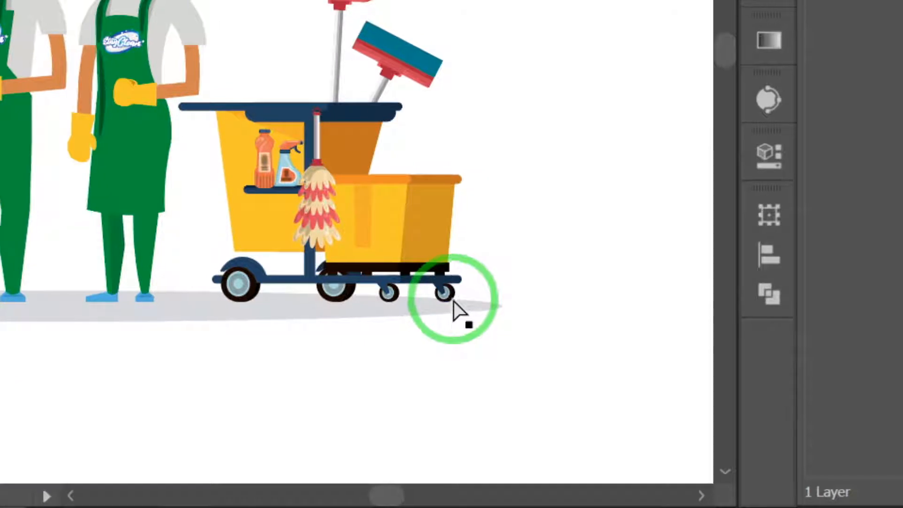
{"action": "key", "text": "ctrl+z"}
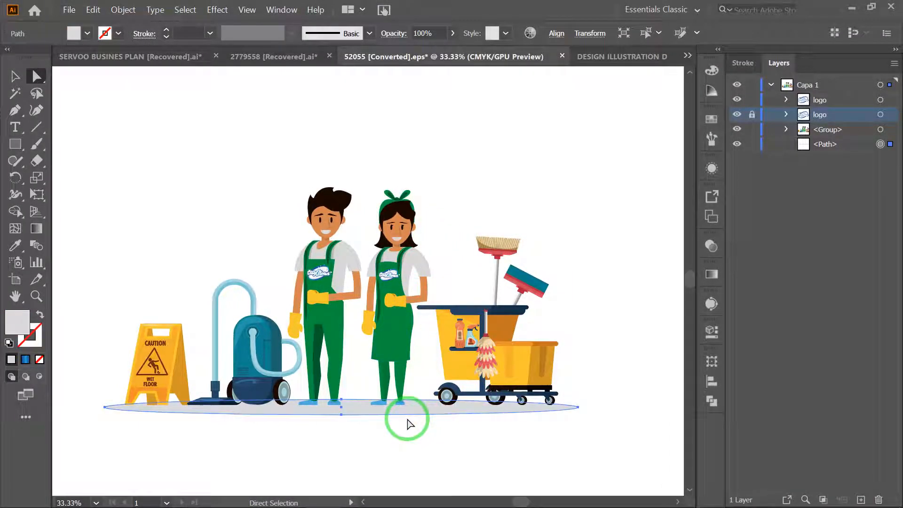
- Delete the grey ground shadow beneath the cleaners and equipment
{"action": "key", "text": "Delete"}
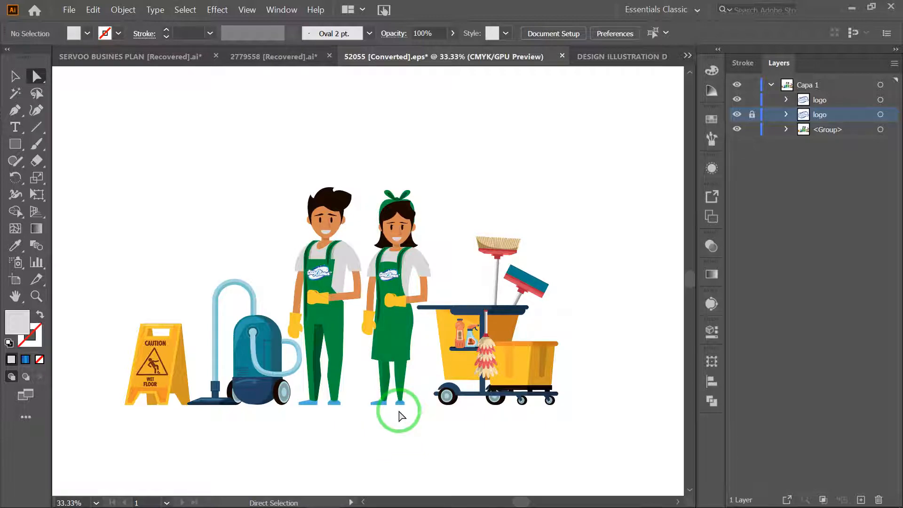
- Select the small shading shape on the woman's front-facing shoe to examine it as a separate path
{"action": "key", "text": "a"}
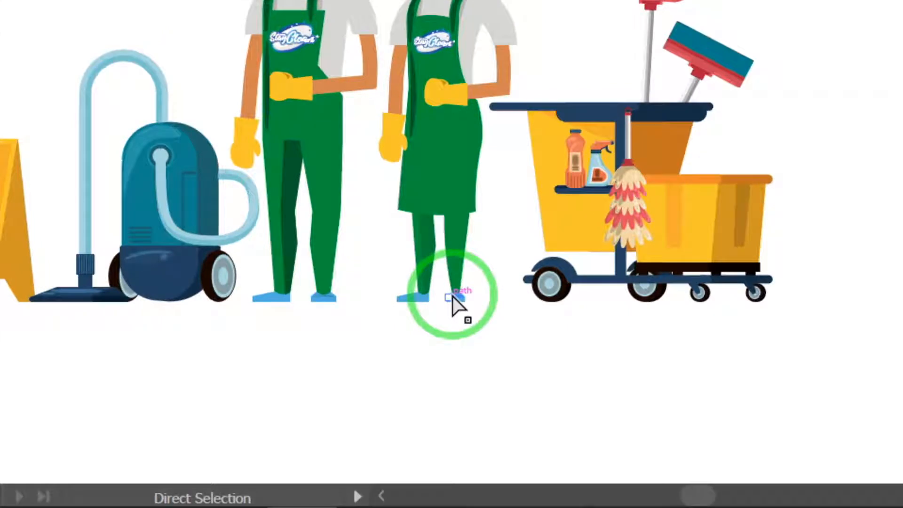
{"action": "key", "text": "a"}
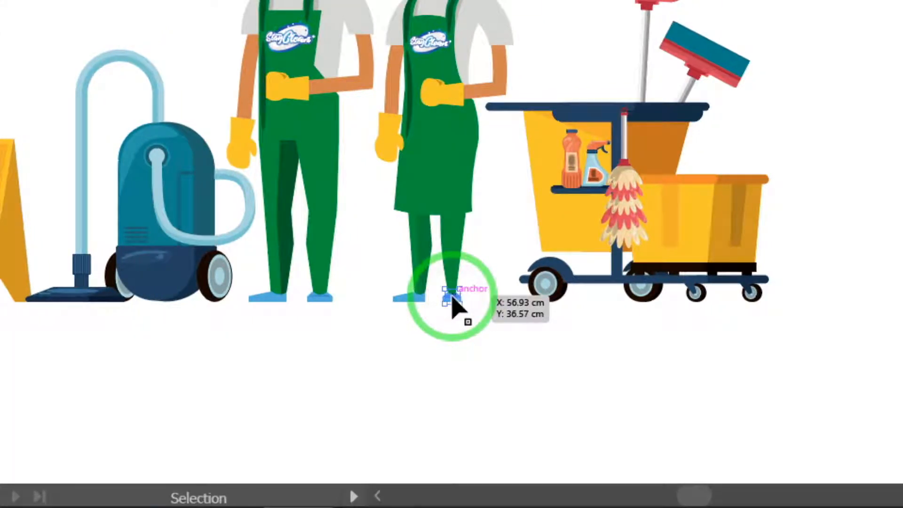
{"action": "key", "text": "ctrl+plus"}
{"action": "key", "text": "a"}
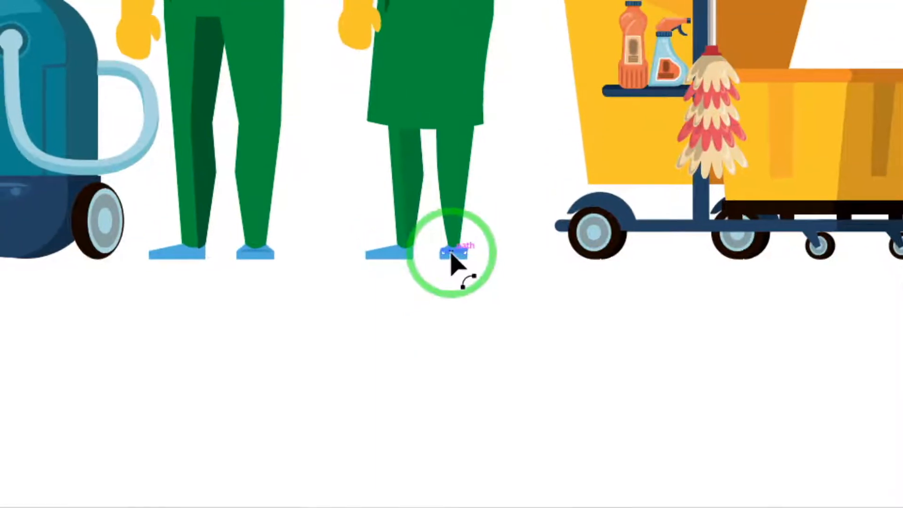
{"action": "key", "text": "ctrl+plus"}
{"action": "key", "text": "ctrl+plus"}
{"action": "key", "text": "ctrl+plus"}
{"action": "key", "text": "ctrl+plus"}
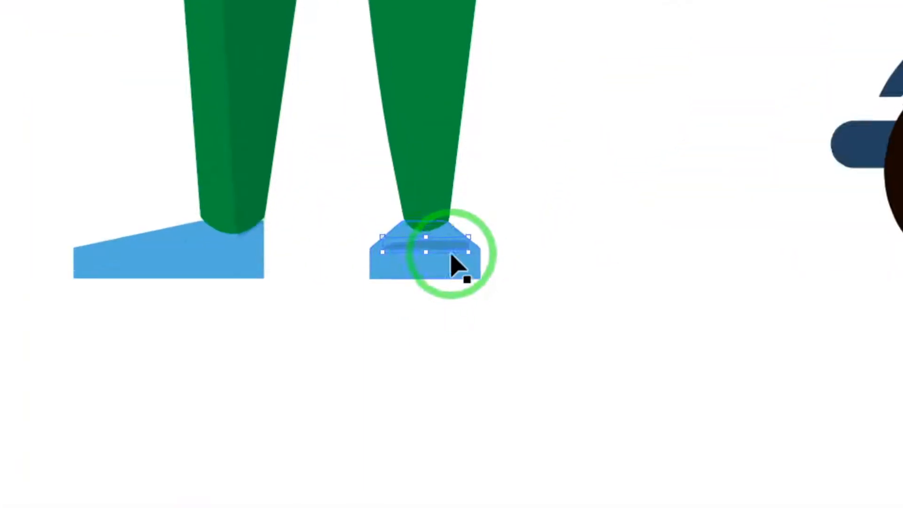
{"action": "key", "text": "ctrl+plus"}
{"action": "key", "text": "ctrl+plus"}
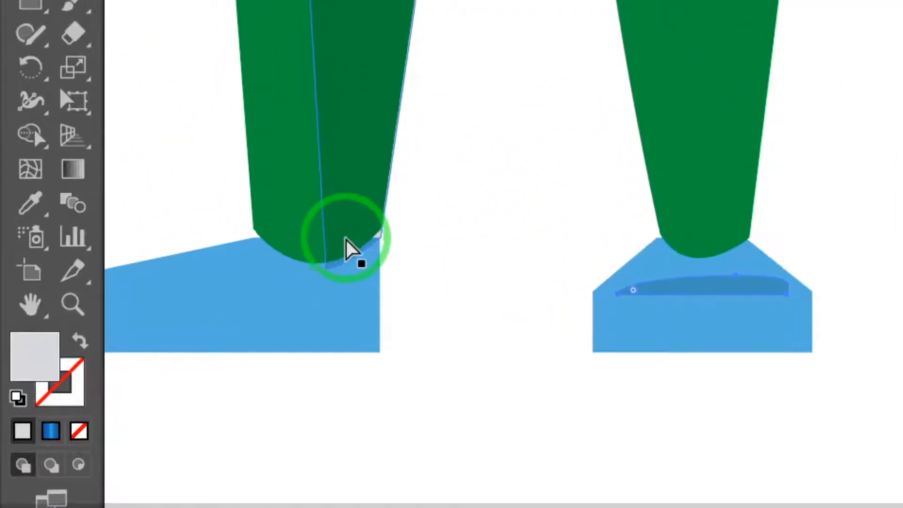
- Try deleting the dark shading on the woman's trouser leg, and undo the deletion
{"action": "left_click", "coordinate": [346, 229]}
{"action": "key", "text": "Delete"}
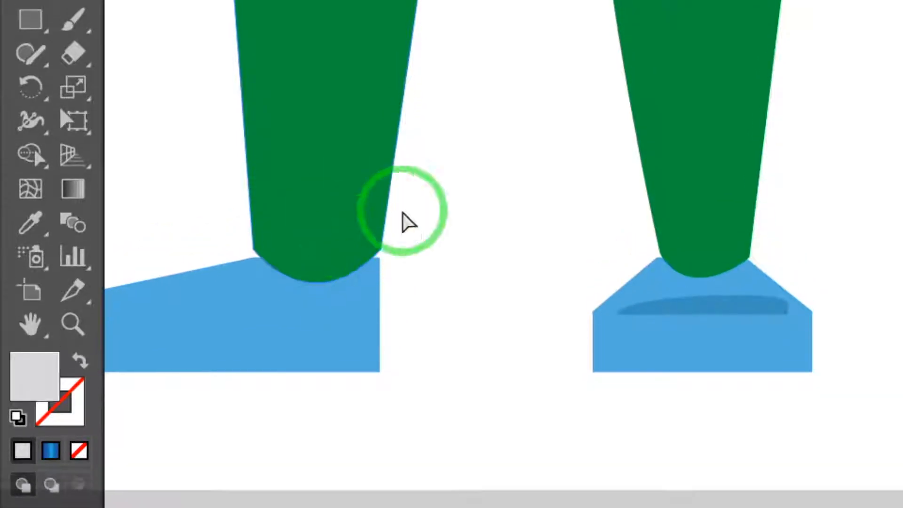
{"action": "key", "text": "ctrl+z"}
- Select the small shading shape on the man's front-facing shoe to examine it as a separate path
{"action": "scroll", "coordinate": [424, 313], "scroll_direction": "left", "scroll_amount": 3}
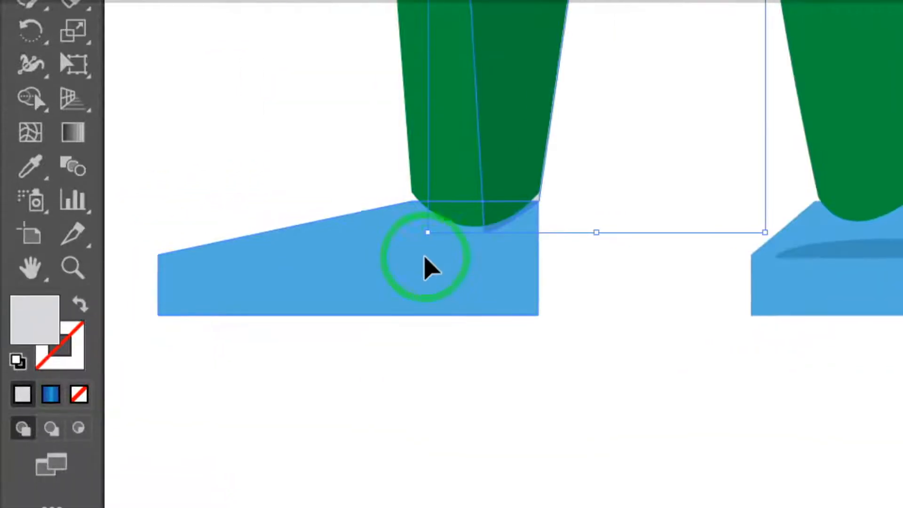
{"action": "scroll", "coordinate": [430, 268], "scroll_direction": "right", "scroll_amount": 10}
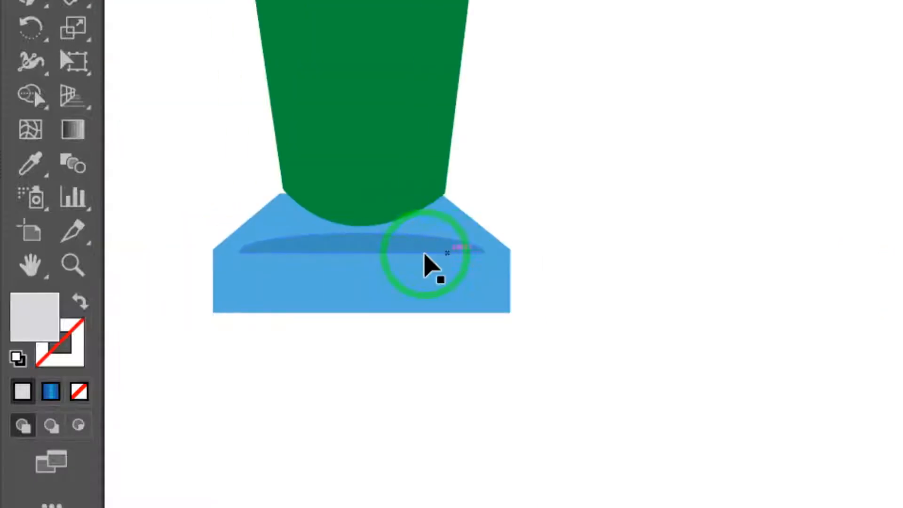
{"action": "scroll", "coordinate": [424, 254], "scroll_direction": "left", "scroll_amount": 2}
{"action": "left_click", "coordinate": [464, 246]}
{"action": "key", "text": "ctrl+minus"}
{"action": "key", "text": "ctrl+minus"}
{"action": "key", "text": "ctrl+minus"}
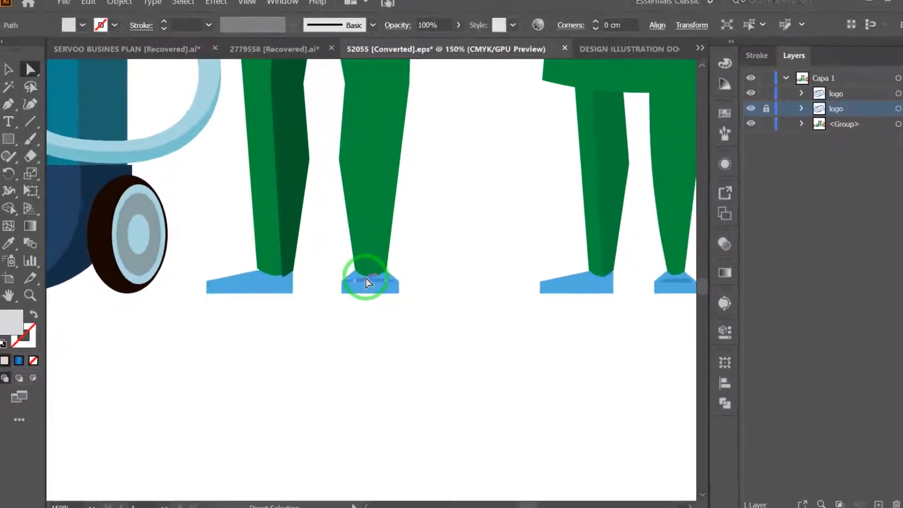
{"action": "key", "text": "ctrl+minus"}
{"action": "key", "text": "ctrl+minus"}
{"action": "key", "text": "ctrl+minus"}
{"action": "key", "text": "ctrl+minus"}
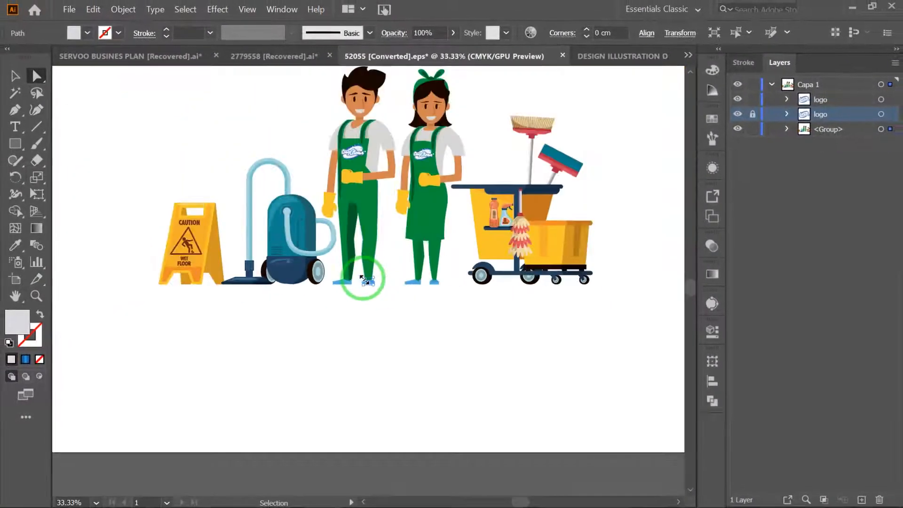
{"action": "key", "text": "ctrl+minus"}
{"action": "left_click", "coordinate": [376, 258]}
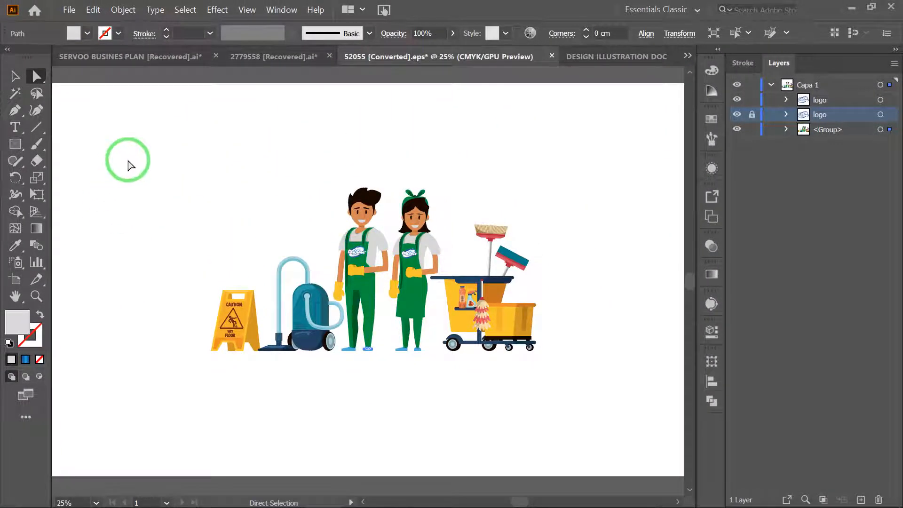
- Select all the unlocked artwork in the cleaning illustration and delete it
{"action": "key", "text": "ctrl+a"}
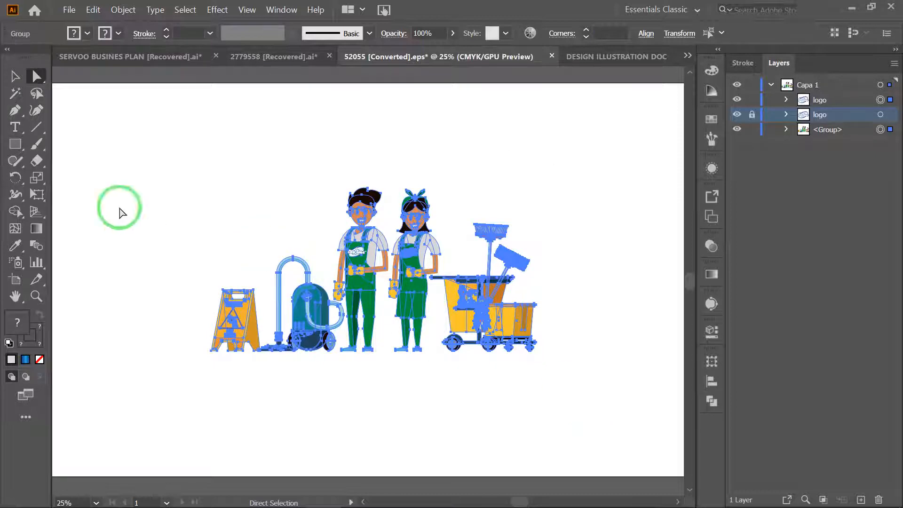
{"action": "left_click", "coordinate": [19, 73]}
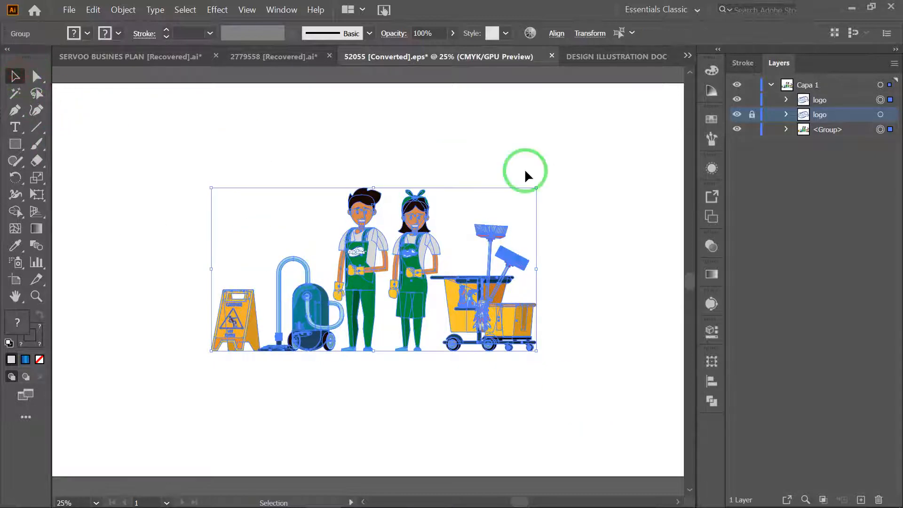
{"action": "left_click", "coordinate": [34, 78]}
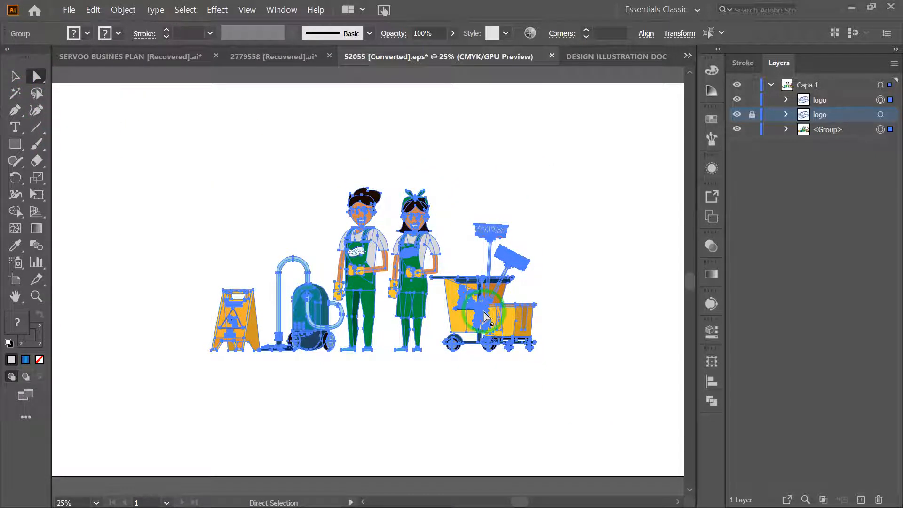
{"action": "key", "text": "Delete"}
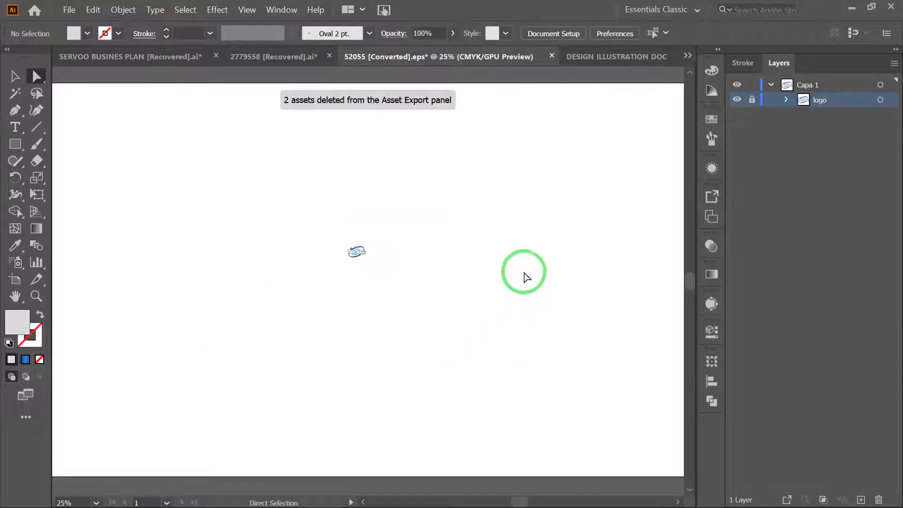
{"action": "left_click", "coordinate": [871, 7]}
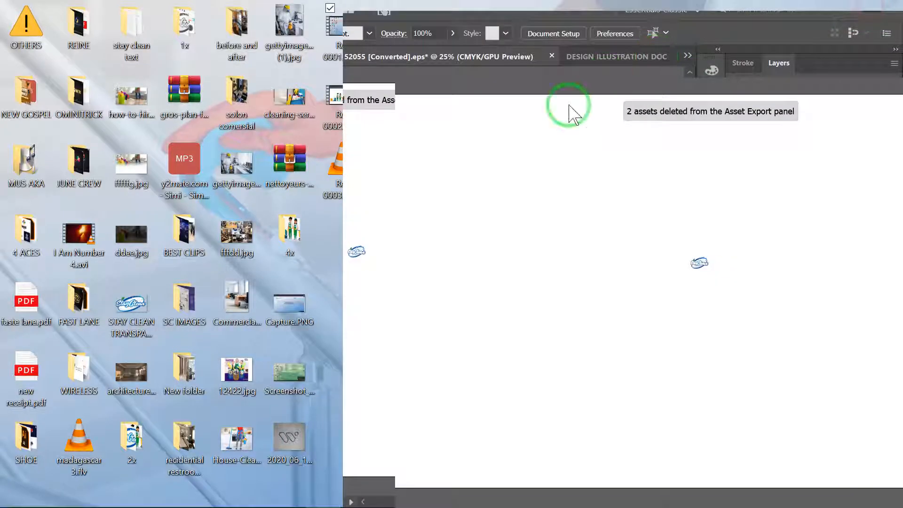
{"action": "left_click", "coordinate": [667, 225]}
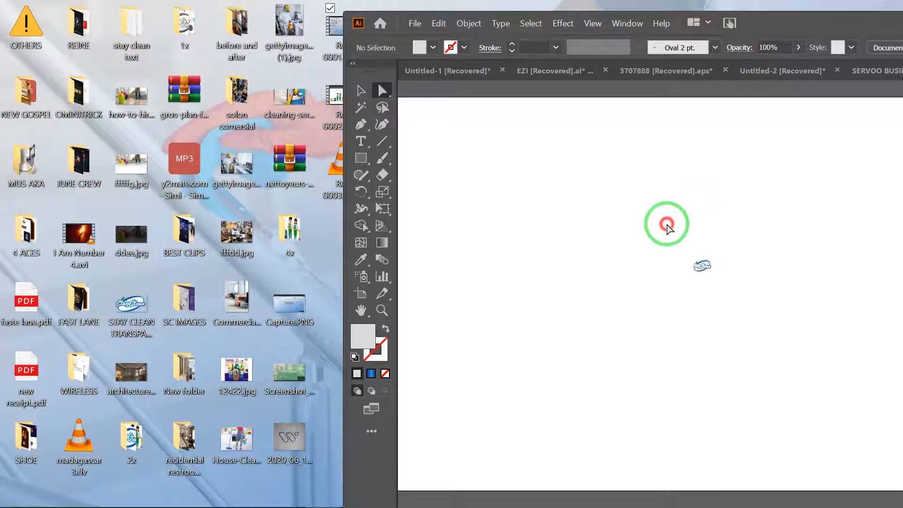
{"action": "double_click", "coordinate": [800, 26]}
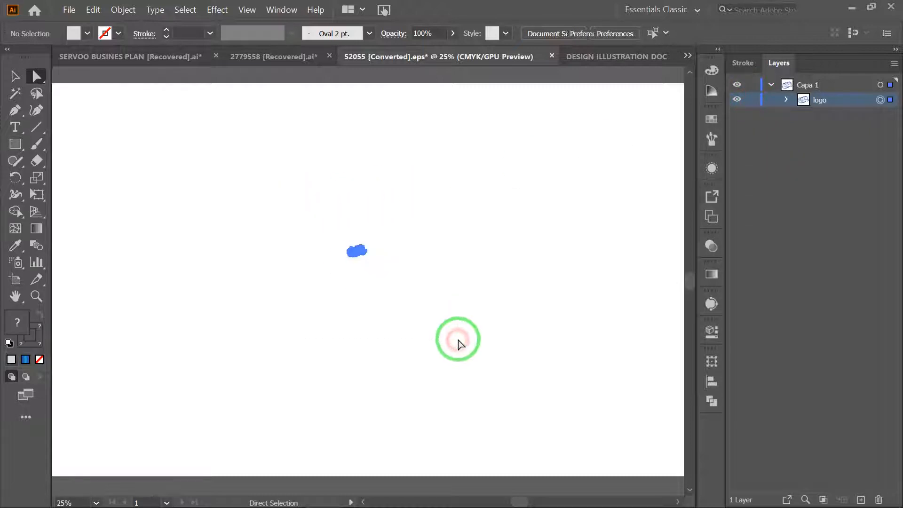
- Delete the remaining unlocked logo to empty the artboard, and shrink the window to reveal the desktop files
{"action": "key", "text": "Delete"}
{"action": "left_click", "coordinate": [870, 8]}
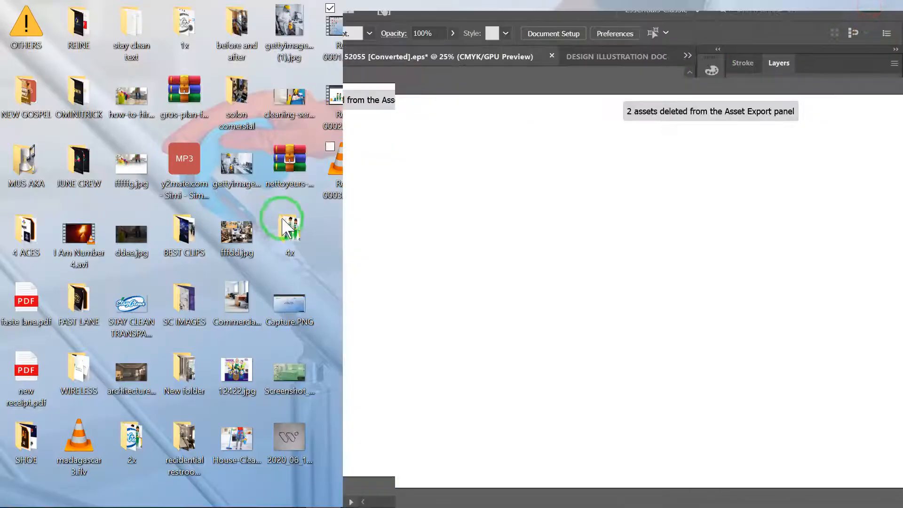
- Bring the 2020_06_1... W sketch image from the desktop onto the empty artboard, and restore the window to full size
{"action": "left_click_drag", "start_coordinate": [777, 33], "coordinate": [801, 33]}
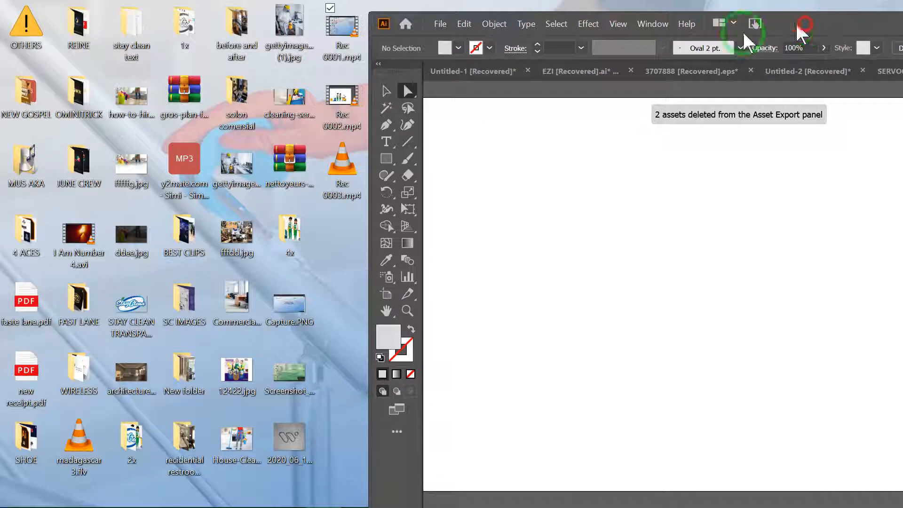
{"action": "left_click", "coordinate": [288, 437]}
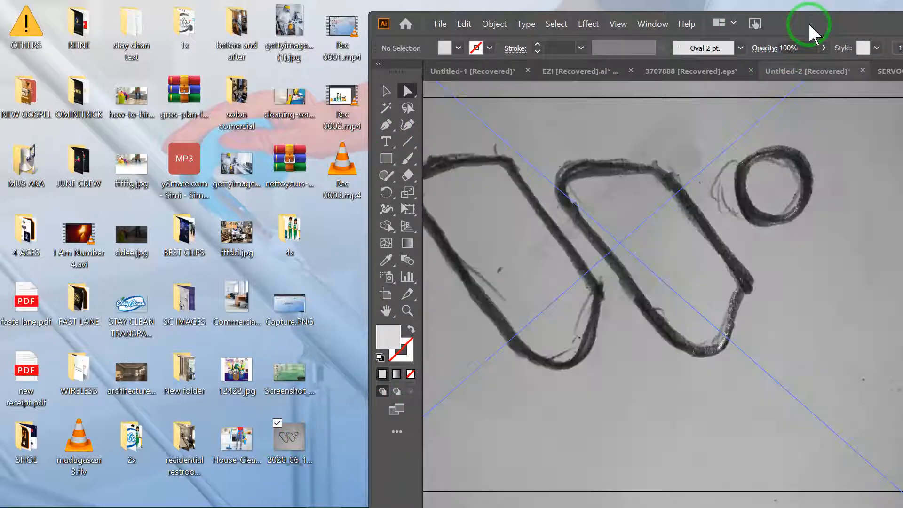
{"action": "double_click", "coordinate": [806, 24]}
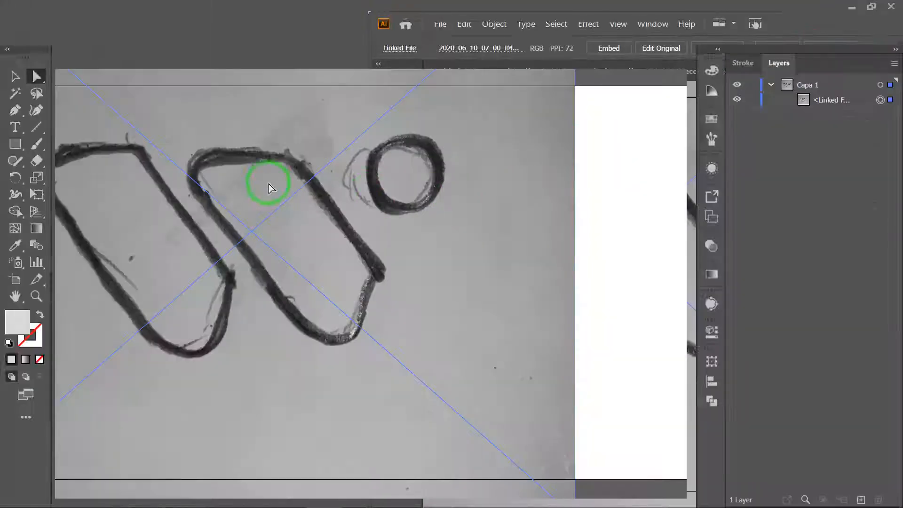
{"action": "left_click", "coordinate": [309, 194]}
- Scale the placed sketch image down proportionally until it fits inside the artboard, and move it towards the middle
{"action": "mouse_move", "coordinate": [343, 214]}
{"action": "left_mouse_down"}
{"action": "mouse_move", "coordinate": [391, 229]}
{"action": "mouse_move", "coordinate": [438, 224]}
{"action": "left_mouse_up"}
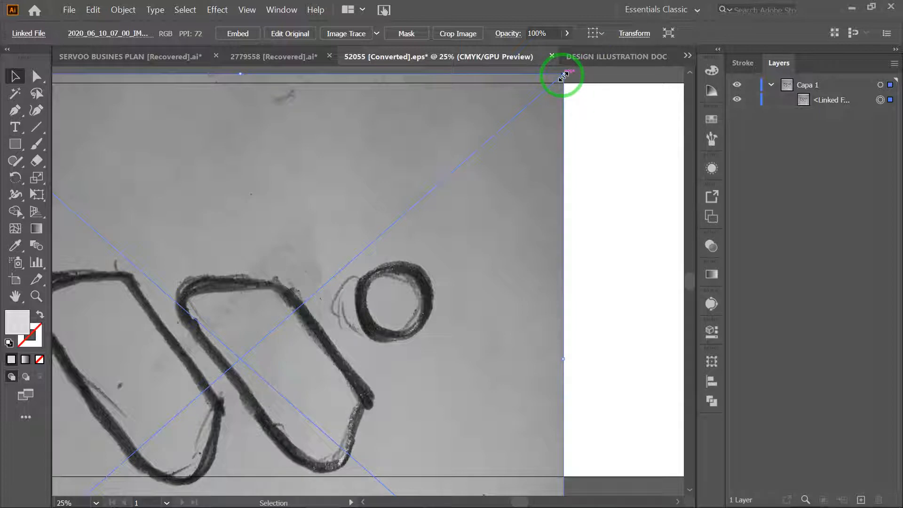
{"action": "left_click_drag", "start_coordinate": [366, 247], "coordinate": [338, 271]}
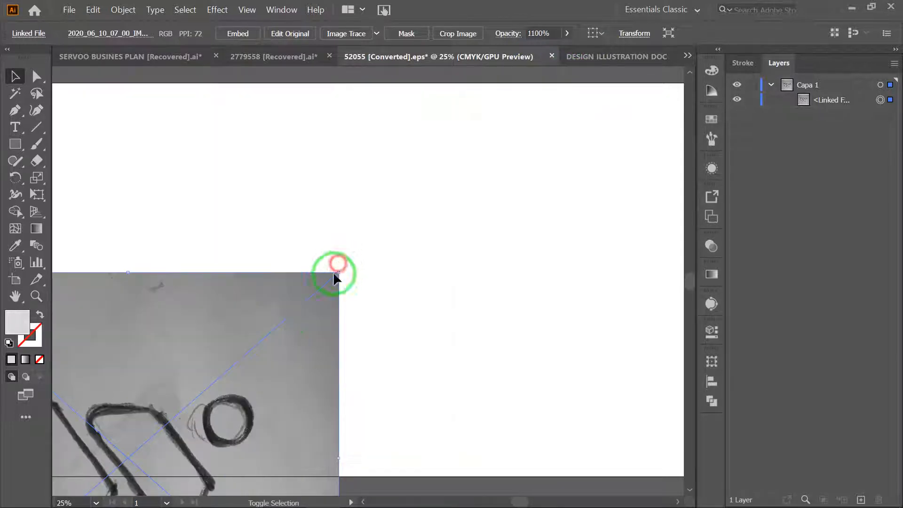
{"action": "mouse_move", "coordinate": [249, 340]}
{"action": "left_mouse_down"}
{"action": "mouse_move", "coordinate": [420, 193]}
{"action": "mouse_move", "coordinate": [478, 158]}
{"action": "left_mouse_up"}
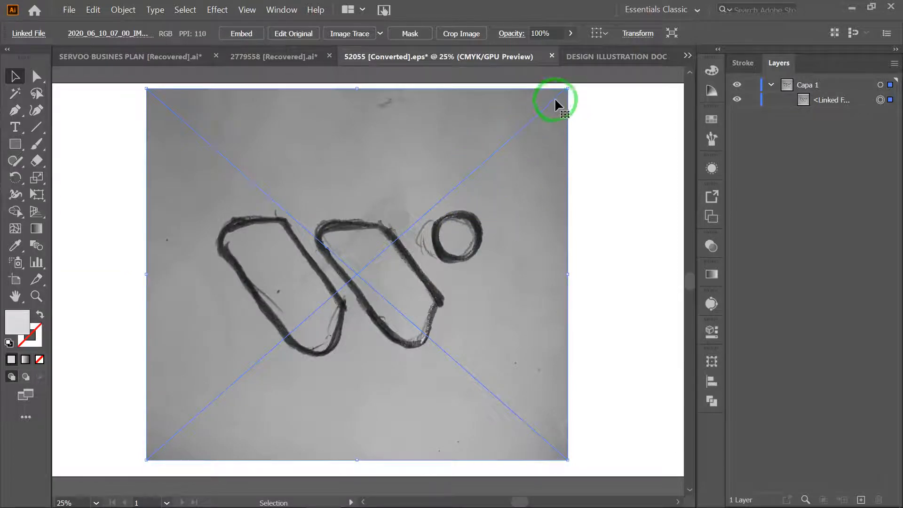
{"action": "left_click_drag", "start_coordinate": [451, 195], "coordinate": [452, 195]}
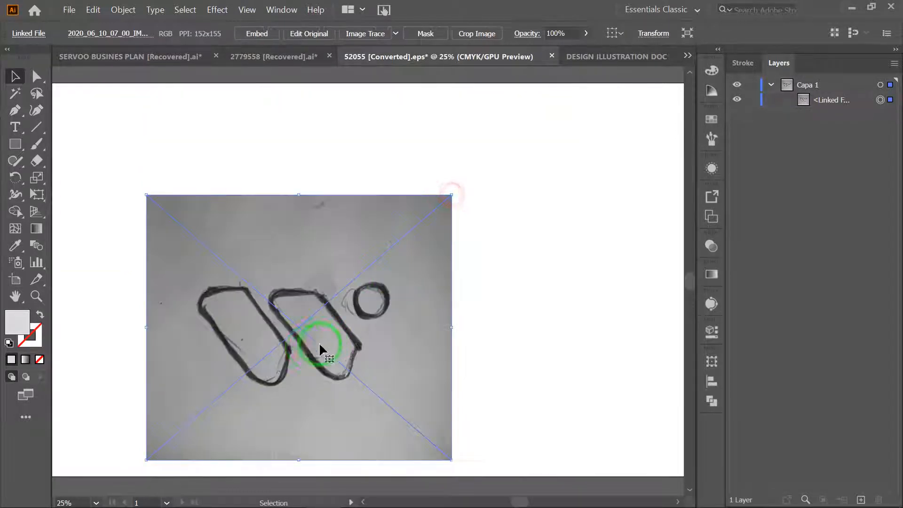
{"action": "left_click_drag", "start_coordinate": [310, 346], "coordinate": [377, 268]}
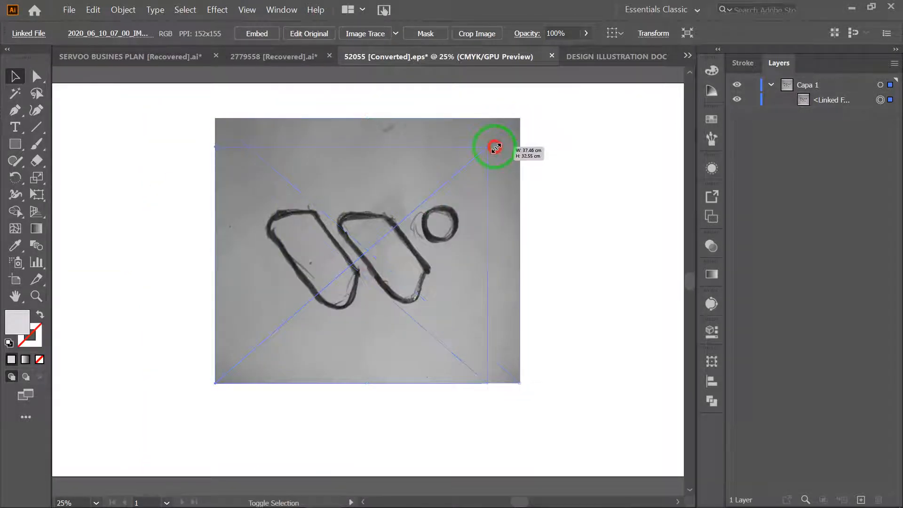
- Try a slightly smaller size for the sketch image, and undo the resize
{"action": "left_click_drag", "start_coordinate": [495, 147], "coordinate": [492, 152]}
{"action": "left_click_drag", "start_coordinate": [387, 234], "coordinate": [385, 233]}
{"action": "key", "text": "ctrl+z"}
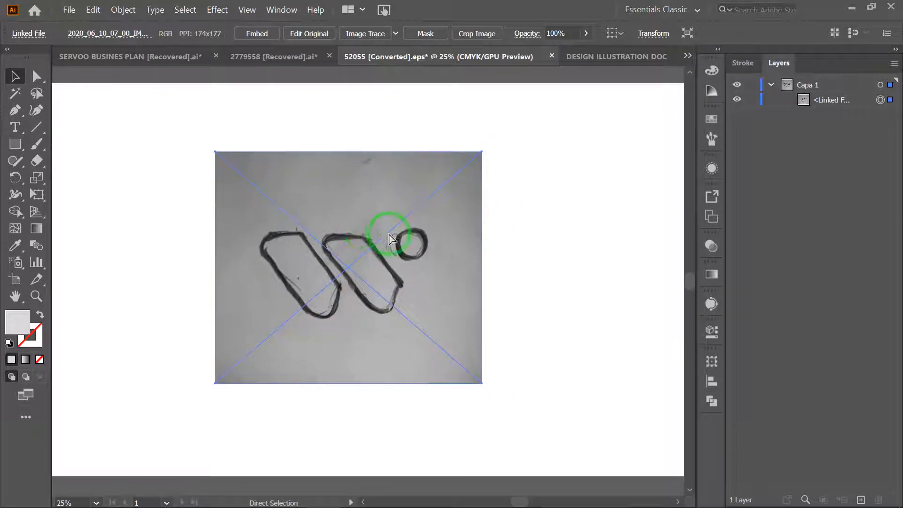
{"action": "key", "text": "ctrl+z"}
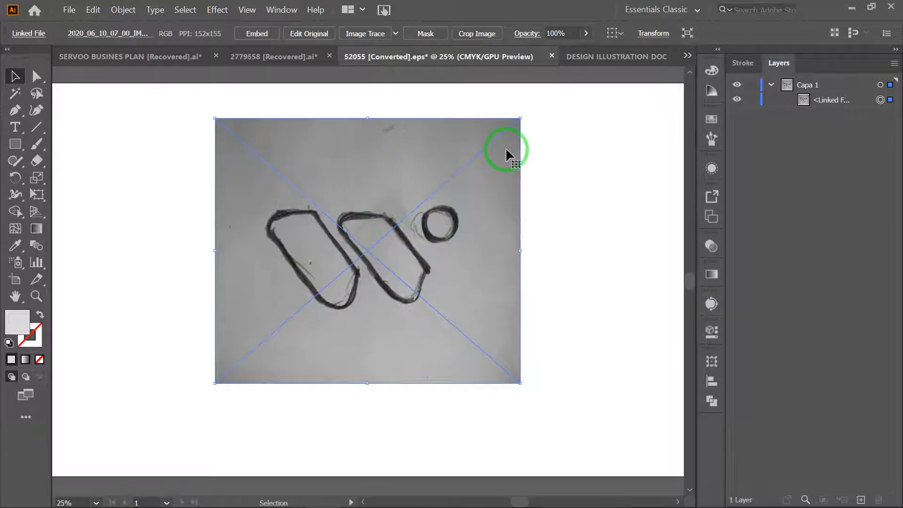
- Shrink the sketch image further with its proportions kept, and centre it on the artboard
{"action": "left_click_drag", "start_coordinate": [452, 186], "coordinate": [448, 190]}
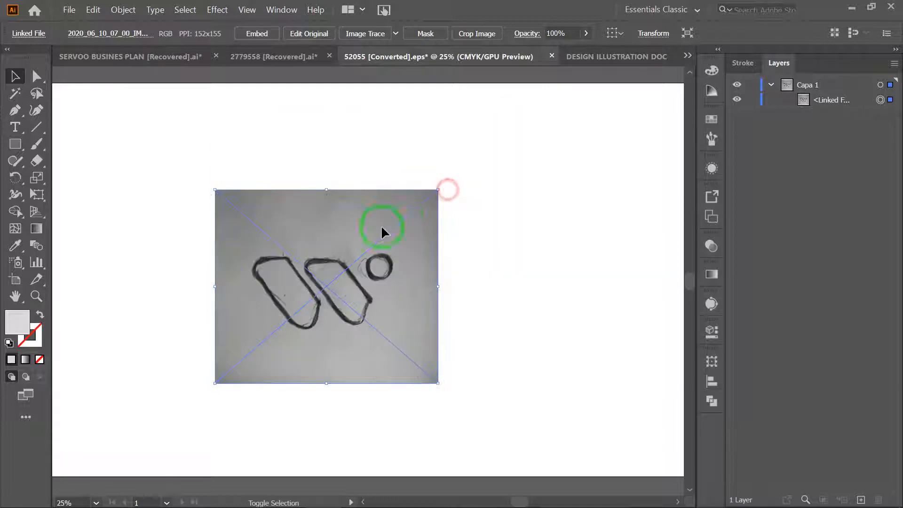
{"action": "left_click_drag", "start_coordinate": [388, 249], "coordinate": [389, 249]}
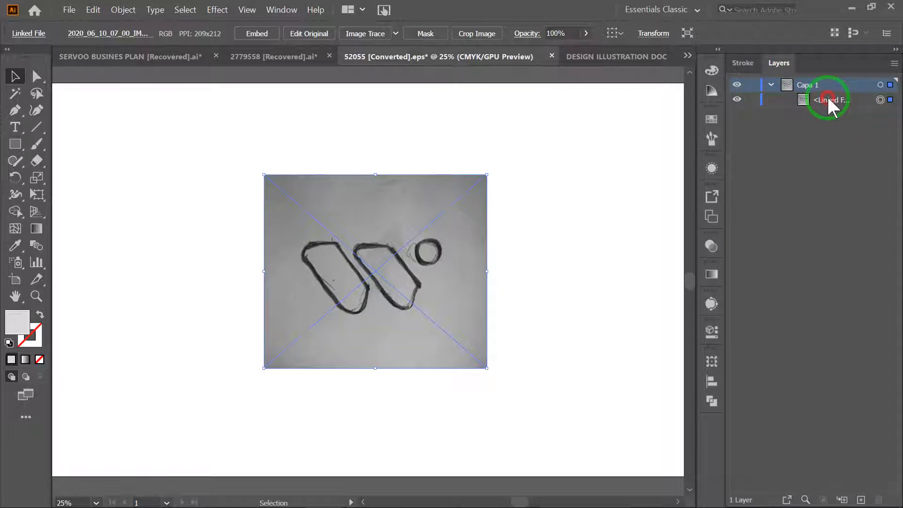
- Examine how the linked image sits inside layer Capa 1 by selecting its entry and collapsing and expanding the layer
{"action": "left_click", "coordinate": [828, 100]}
{"action": "left_click", "coordinate": [751, 107]}
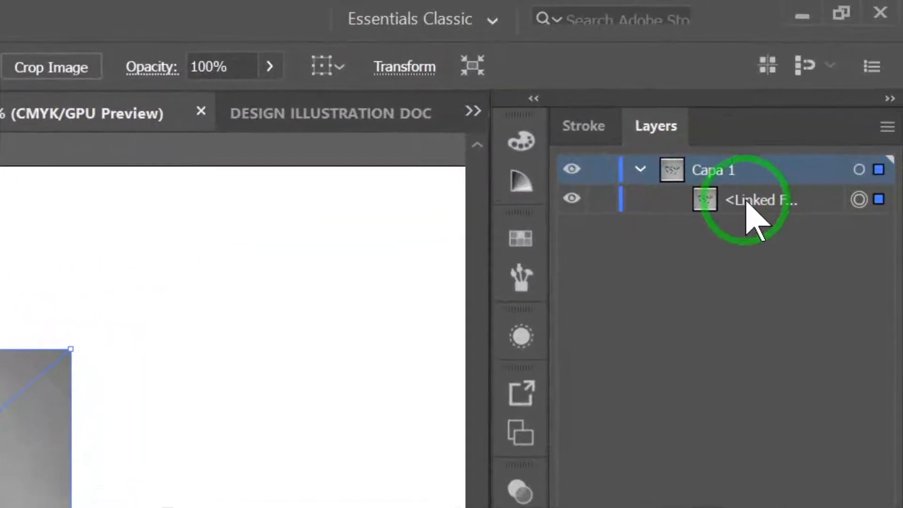
{"action": "left_click", "coordinate": [824, 101]}
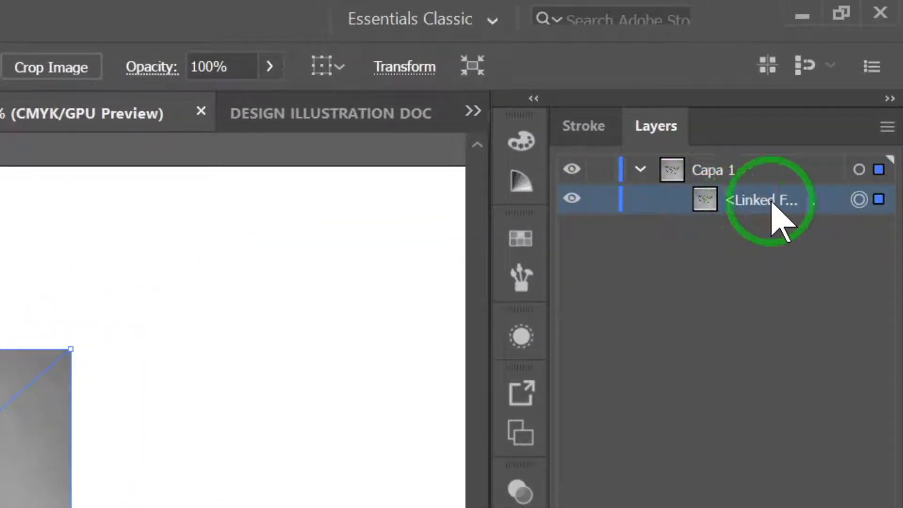
{"action": "left_click", "coordinate": [701, 171]}
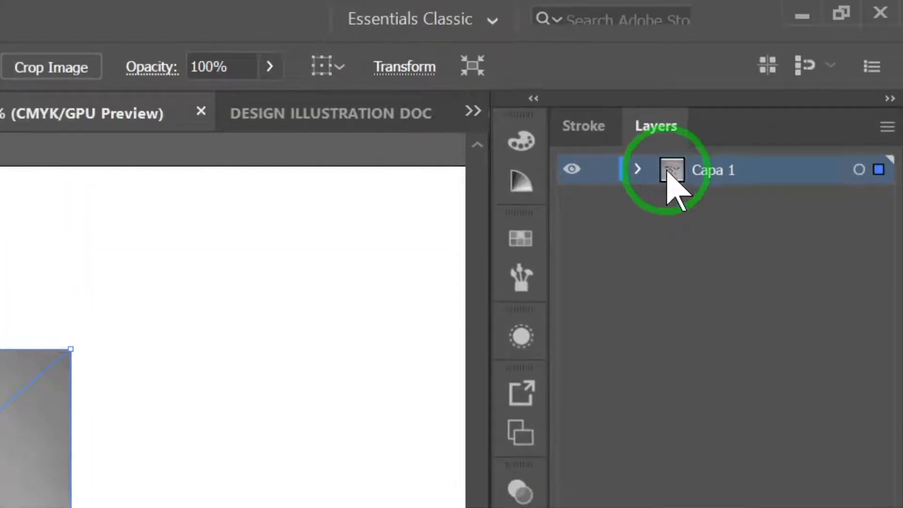
{"action": "left_click", "coordinate": [637, 168]}
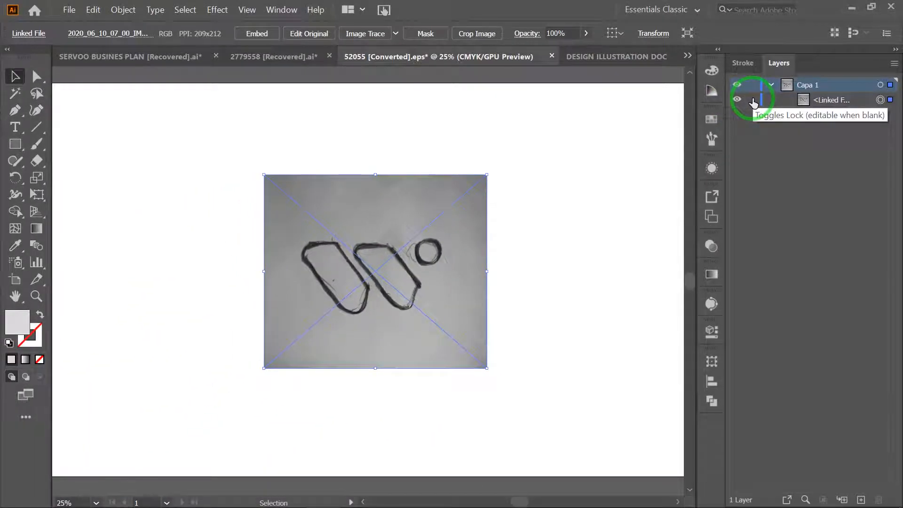
- Lock the linked sketch image inside layer Capa 1, trying out its visibility and lock toggles along the way
{"action": "left_click", "coordinate": [752, 101]}
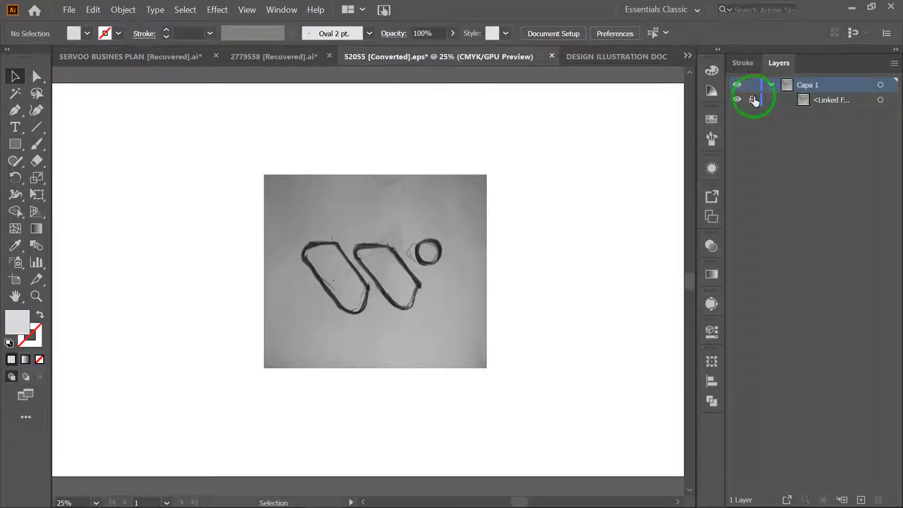
{"action": "left_click", "coordinate": [738, 100]}
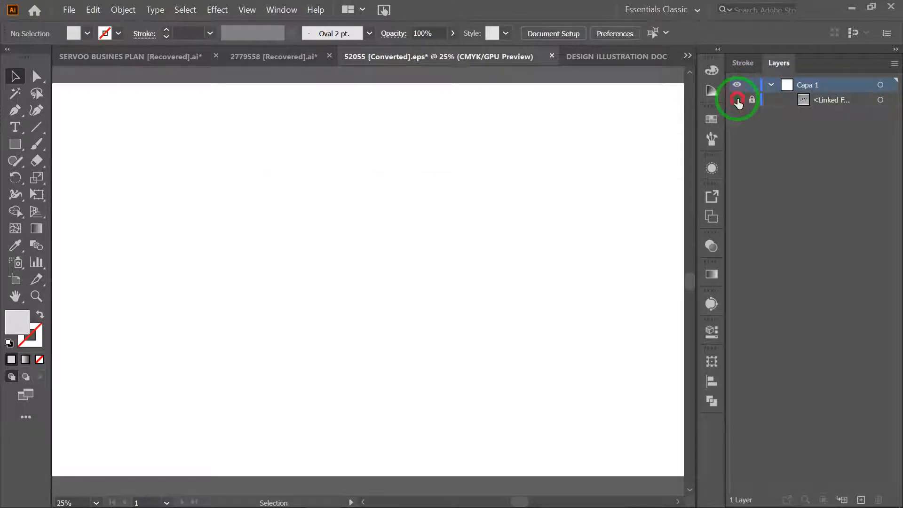
{"action": "left_click", "coordinate": [738, 100]}
{"action": "left_click", "coordinate": [750, 101]}
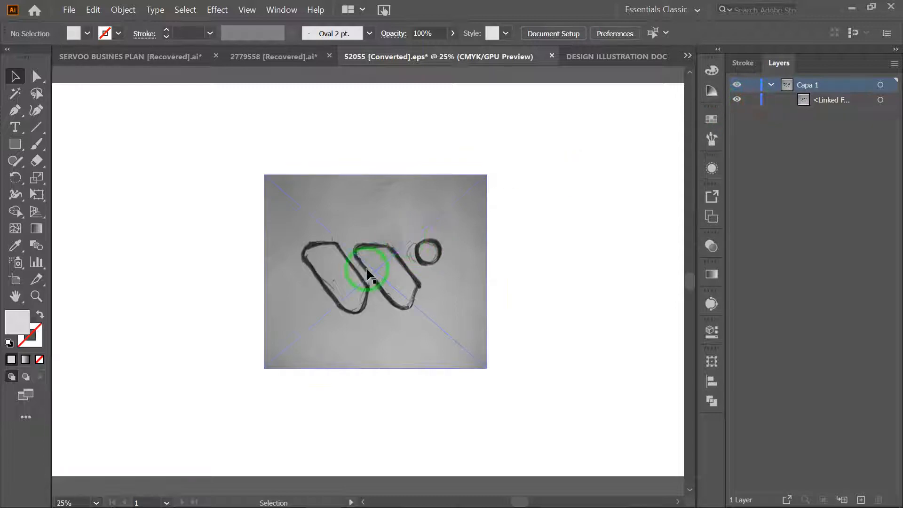
{"action": "left_click", "coordinate": [751, 100]}
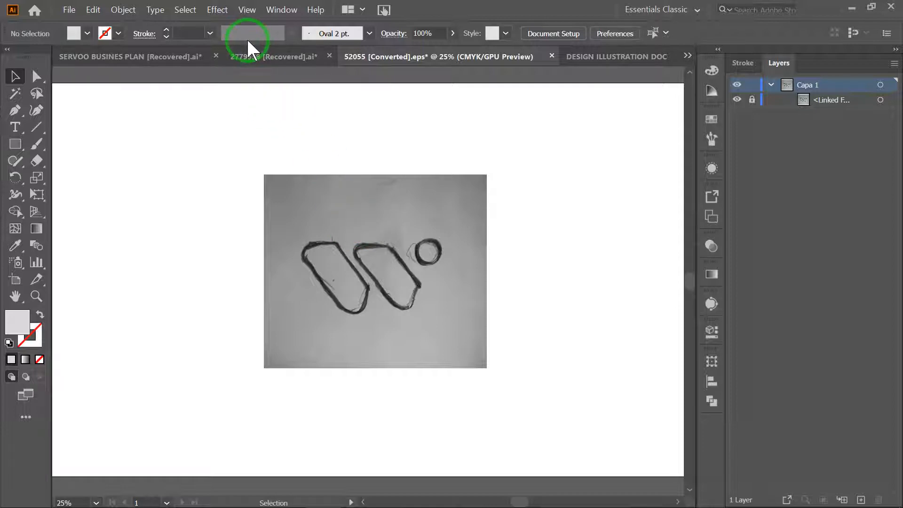
- Show the rulers around the document
{"action": "left_click", "coordinate": [250, 9]}
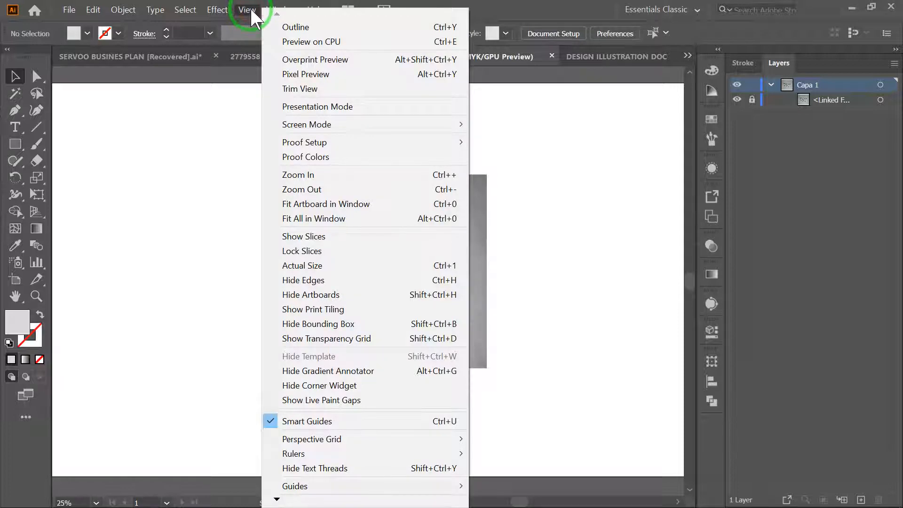
{"action": "mouse_move", "coordinate": [301, 453]}
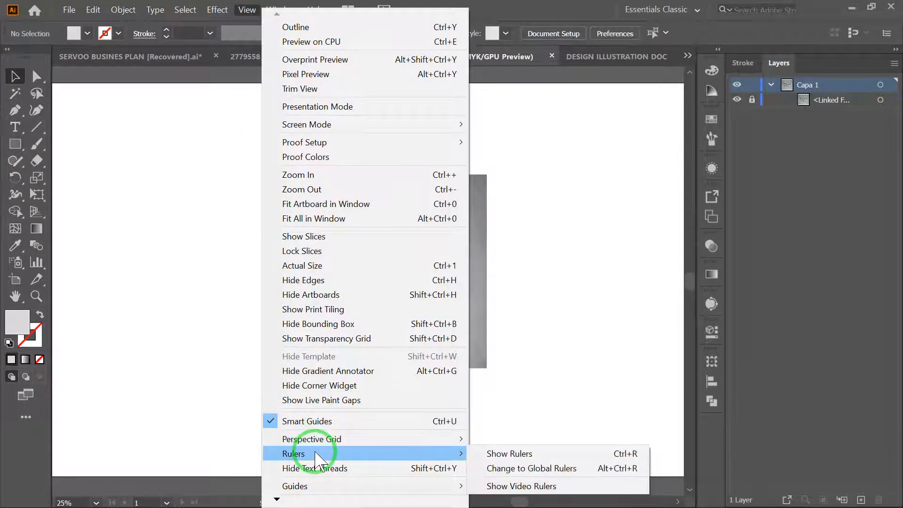
{"action": "left_click", "coordinate": [516, 453]}
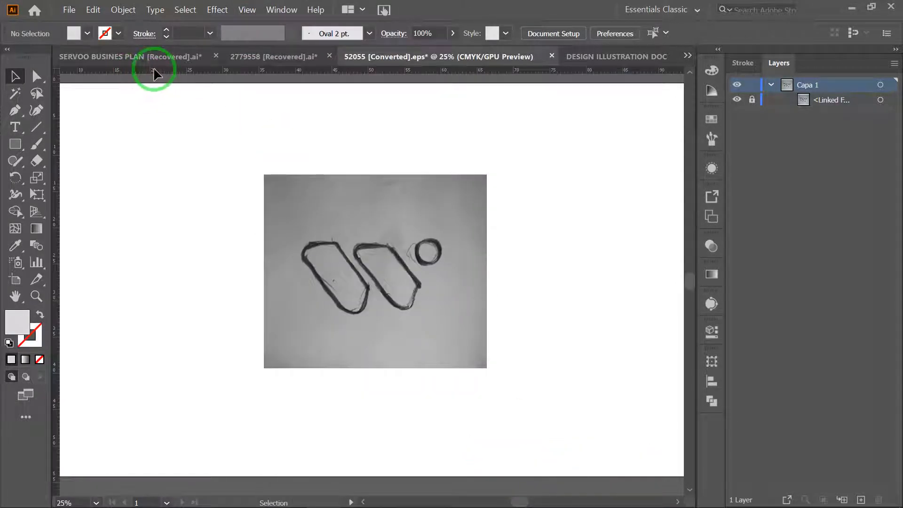
- Frame the sketched W logo with two horizontal and two vertical guides, aligning the upper one with the circle's upper edge
{"action": "left_click_drag", "start_coordinate": [382, 74], "coordinate": [384, 242]}
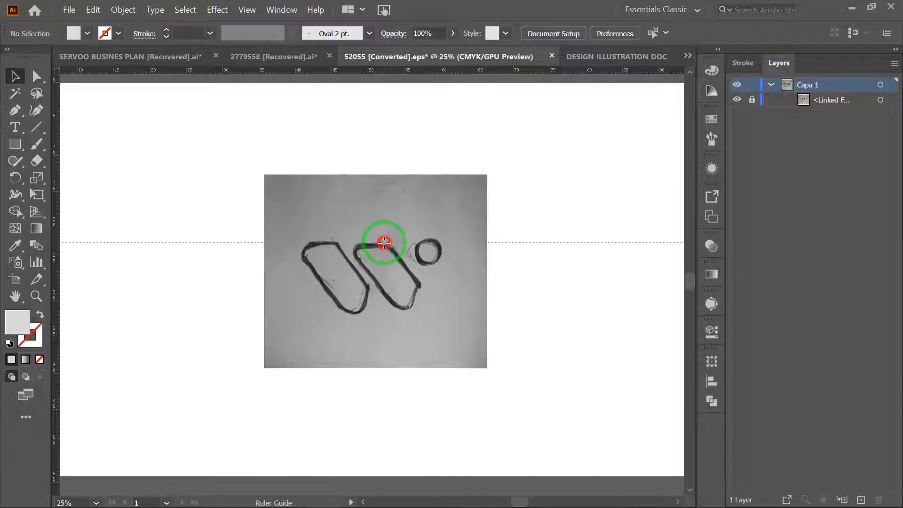
{"action": "left_click_drag", "start_coordinate": [384, 242], "coordinate": [384, 243]}
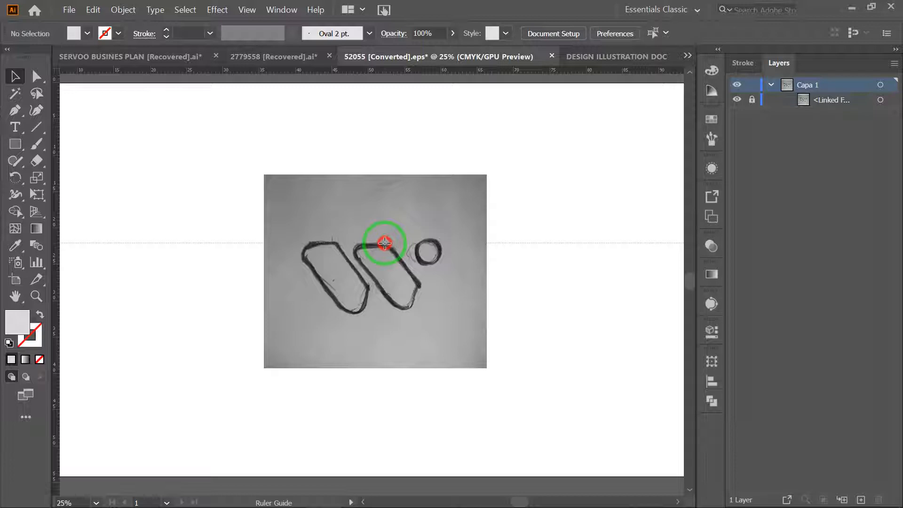
{"action": "left_click_drag", "start_coordinate": [385, 243], "coordinate": [384, 243]}
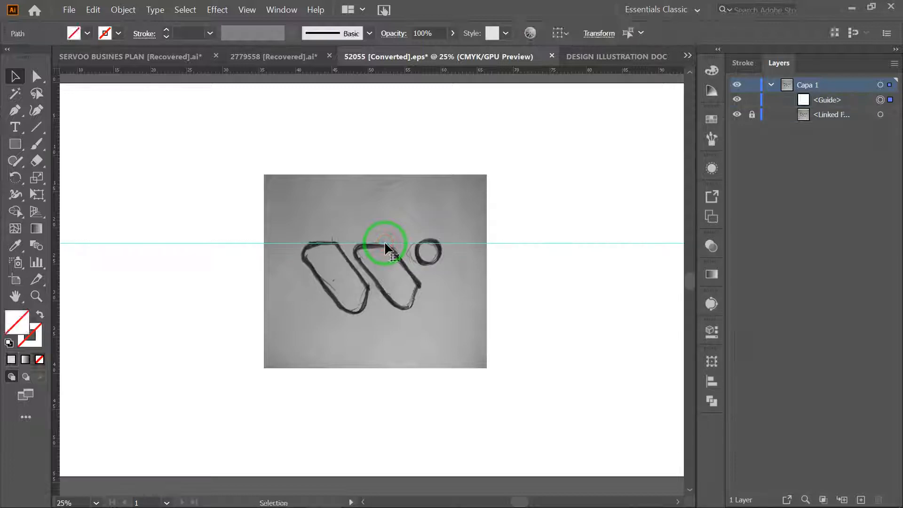
{"action": "left_click_drag", "start_coordinate": [58, 212], "coordinate": [302, 283]}
{"action": "left_click_drag", "start_coordinate": [57, 243], "coordinate": [441, 302]}
{"action": "left_click_drag", "start_coordinate": [376, 71], "coordinate": [383, 313]}
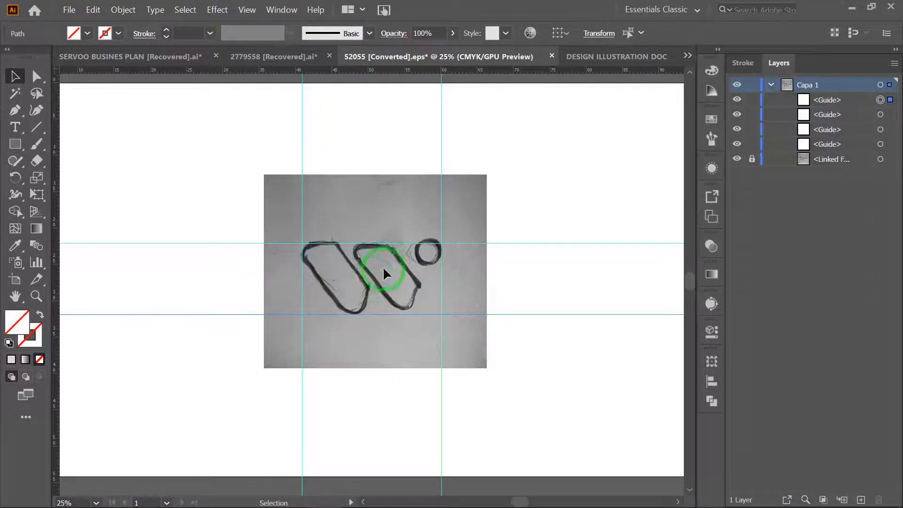
{"action": "left_click", "coordinate": [364, 242]}
{"action": "left_click_drag", "start_coordinate": [363, 242], "coordinate": [362, 240]}
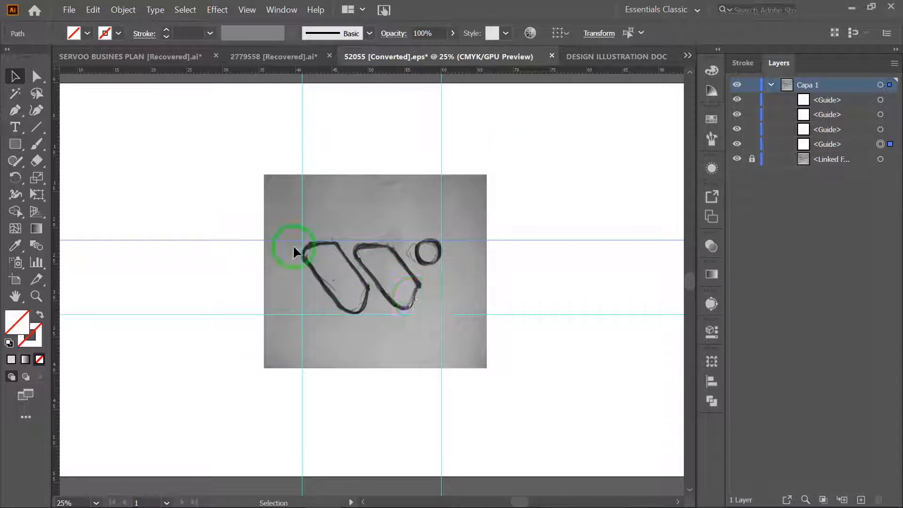
- Trace the first slanted shape of the sketched W with the Pen tool as a closed, straight-sided path of four anchor points
{"action": "left_click", "coordinate": [15, 111]}
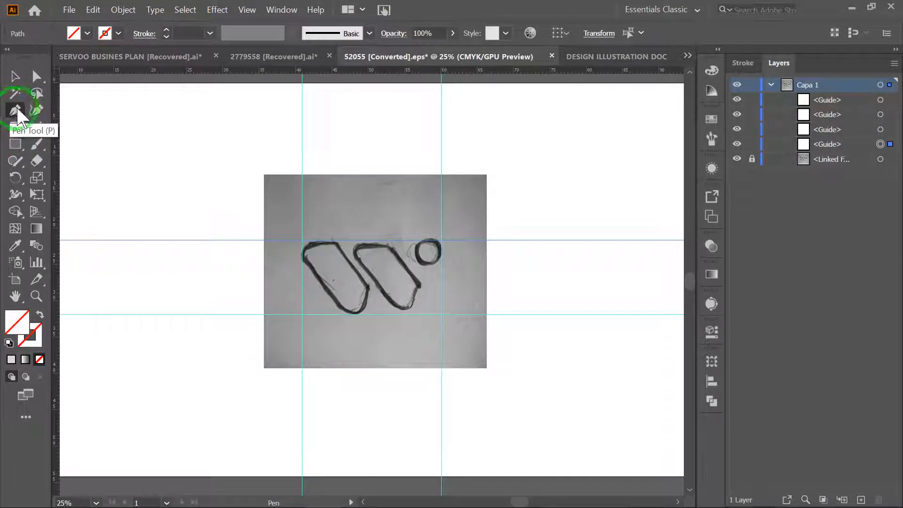
{"action": "left_click", "coordinate": [19, 144]}
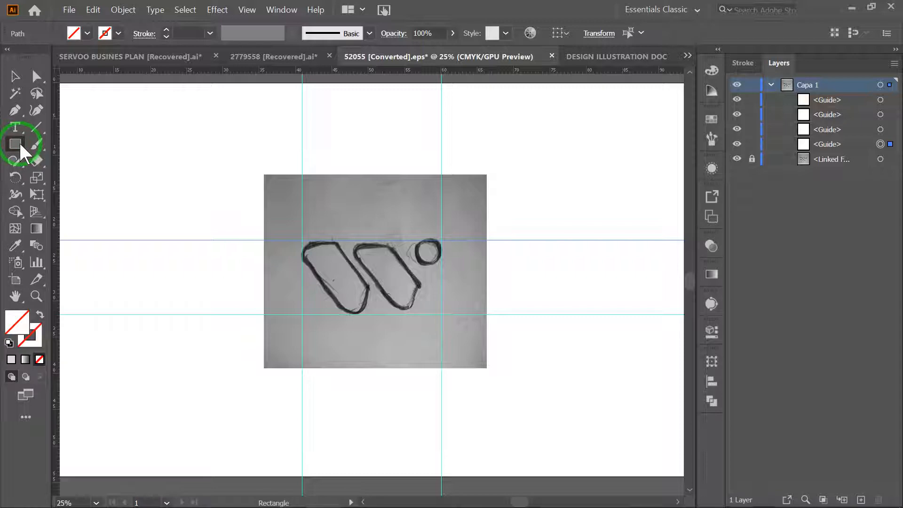
{"action": "left_click", "coordinate": [15, 108]}
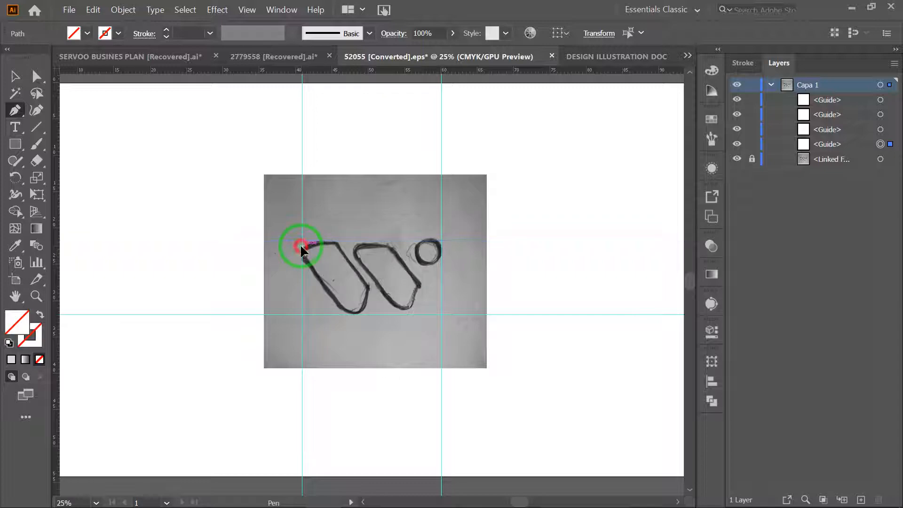
{"action": "left_click", "coordinate": [302, 245]}
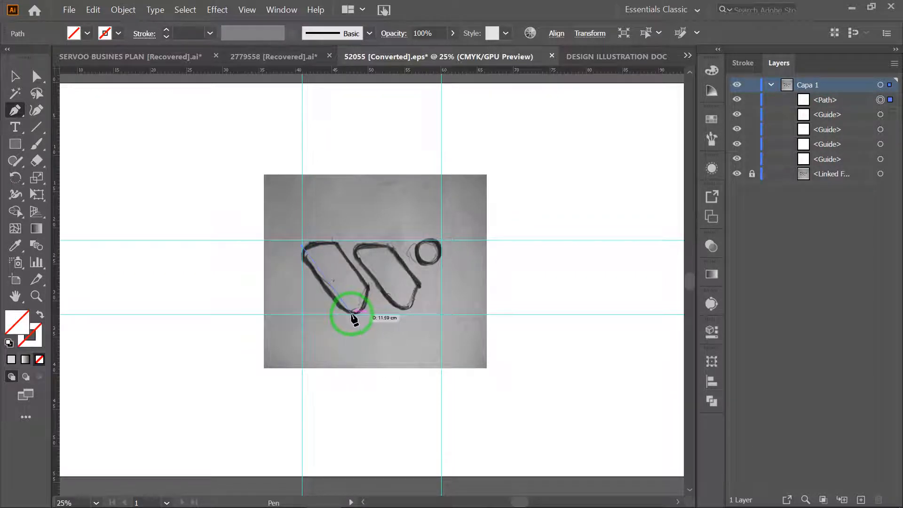
{"action": "left_click", "coordinate": [351, 314]}
{"action": "left_click", "coordinate": [368, 287]}
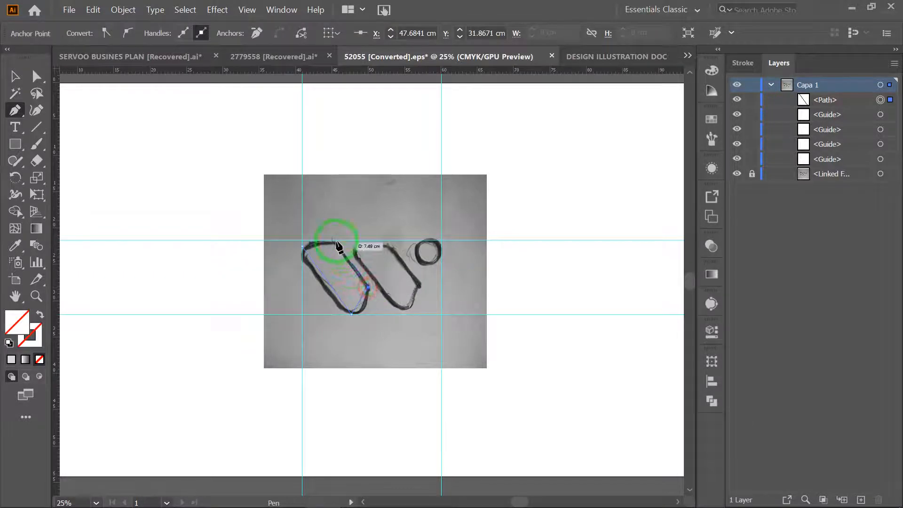
{"action": "left_click", "coordinate": [333, 242]}
{"action": "left_click", "coordinate": [302, 244]}
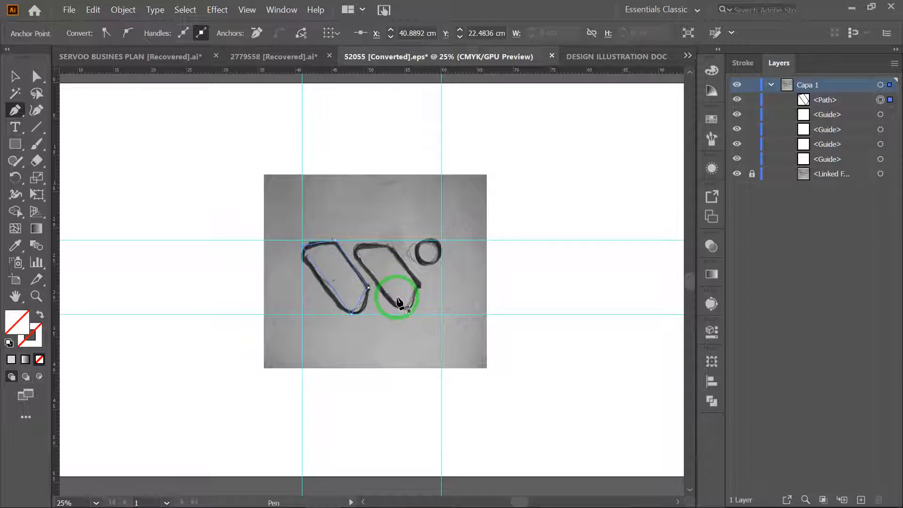
- Choose a solid fill colour for the traced slanted shape in the Color Picker
{"action": "double_click", "coordinate": [21, 320]}
{"action": "mouse_move", "coordinate": [461, 274]}
{"action": "left_mouse_down"}
{"action": "mouse_move", "coordinate": [376, 256]}
{"action": "mouse_move", "coordinate": [322, 379]}
{"action": "mouse_move", "coordinate": [348, 373]}
{"action": "left_mouse_up"}
{"action": "left_click", "coordinate": [670, 221]}
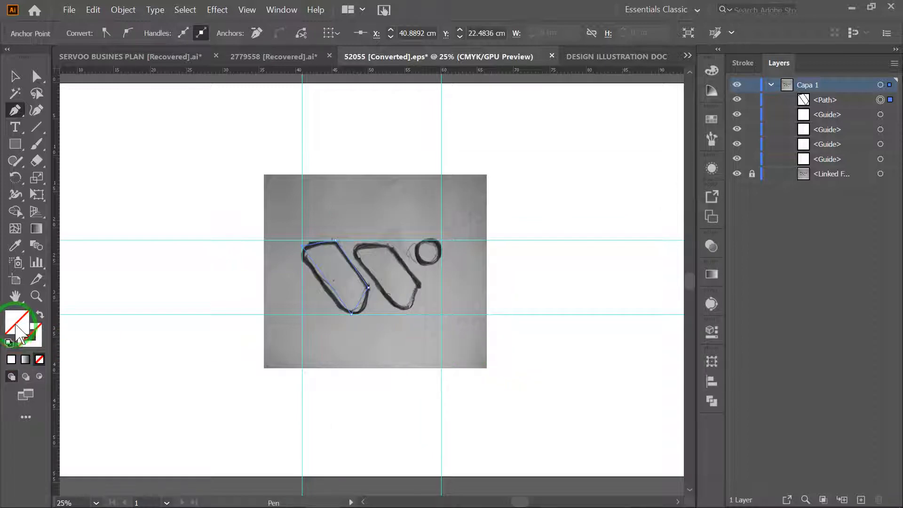
- Swap the fill and stroke of the path traced over the first slanted shape and delete the path
{"action": "left_click", "coordinate": [40, 314]}
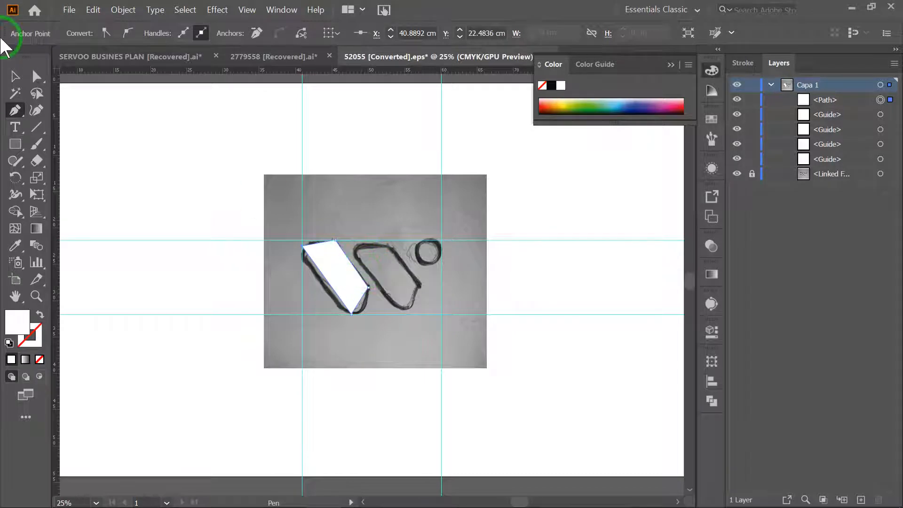
{"action": "left_click", "coordinate": [36, 76]}
{"action": "left_click", "coordinate": [344, 282]}
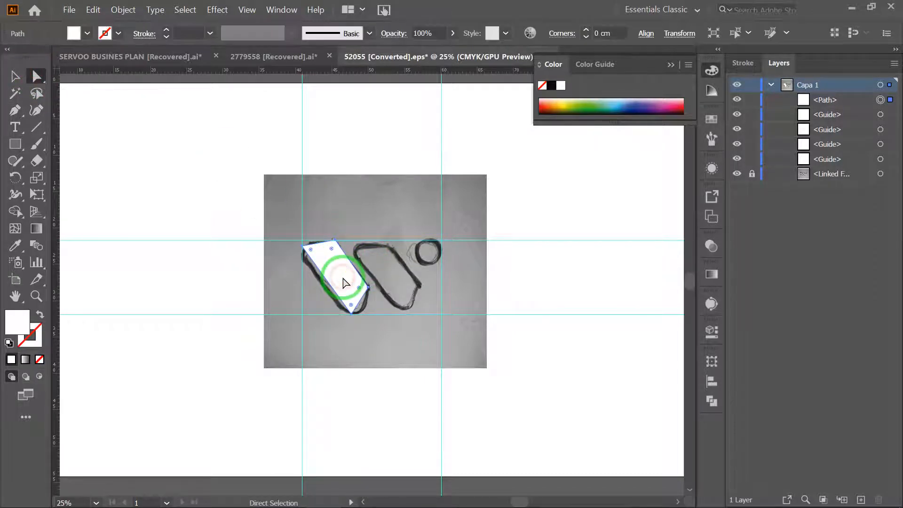
{"action": "key", "text": "Delete"}
- Draw a tall, narrow rectangle with black fill and no stroke on the blank area beside the sketch image
{"action": "left_click", "coordinate": [16, 143]}
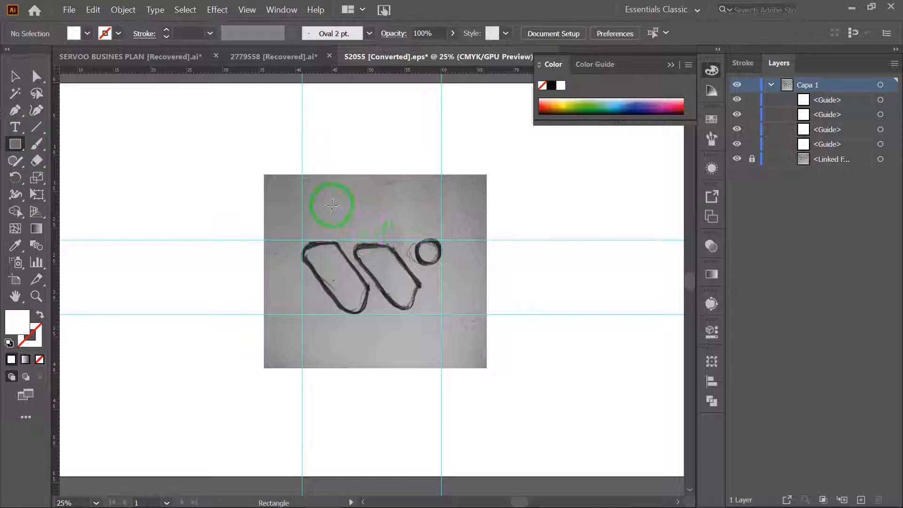
{"action": "double_click", "coordinate": [17, 322]}
{"action": "left_click_drag", "start_coordinate": [367, 323], "coordinate": [333, 388]}
{"action": "left_click", "coordinate": [640, 214]}
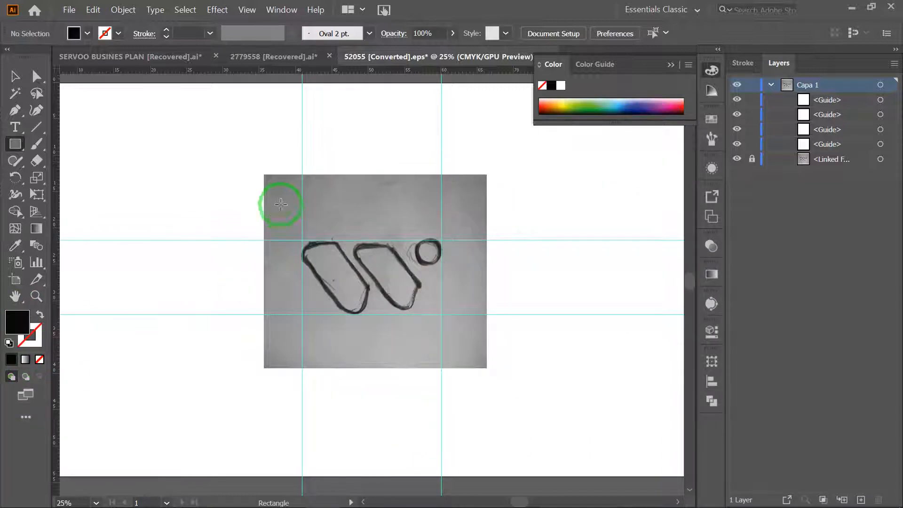
{"action": "left_click_drag", "start_coordinate": [138, 142], "coordinate": [174, 220]}
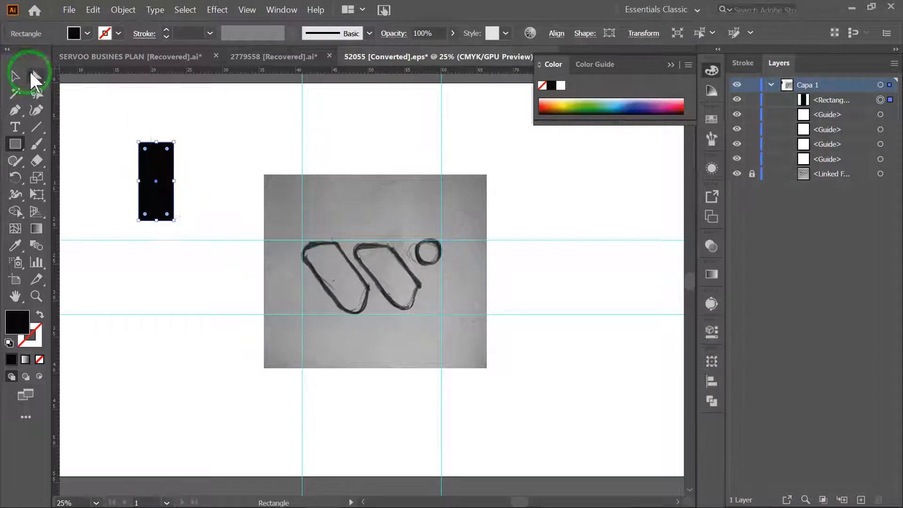
- Move the black rectangle over the first sketched slanted shape and rotate it to follow the shape's slant
{"action": "left_click", "coordinate": [36, 77]}
{"action": "left_click", "coordinate": [165, 163]}
{"action": "left_click_drag", "start_coordinate": [156, 183], "coordinate": [339, 274]}
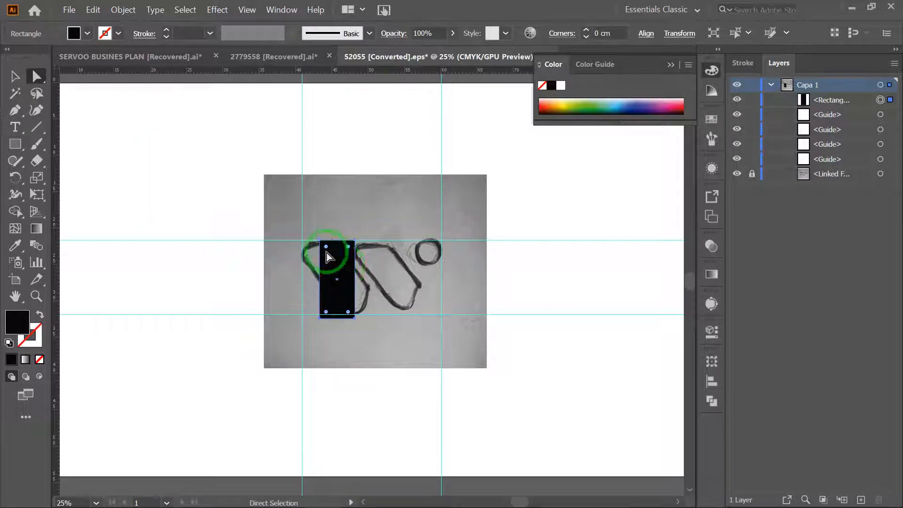
{"action": "left_click", "coordinate": [15, 76]}
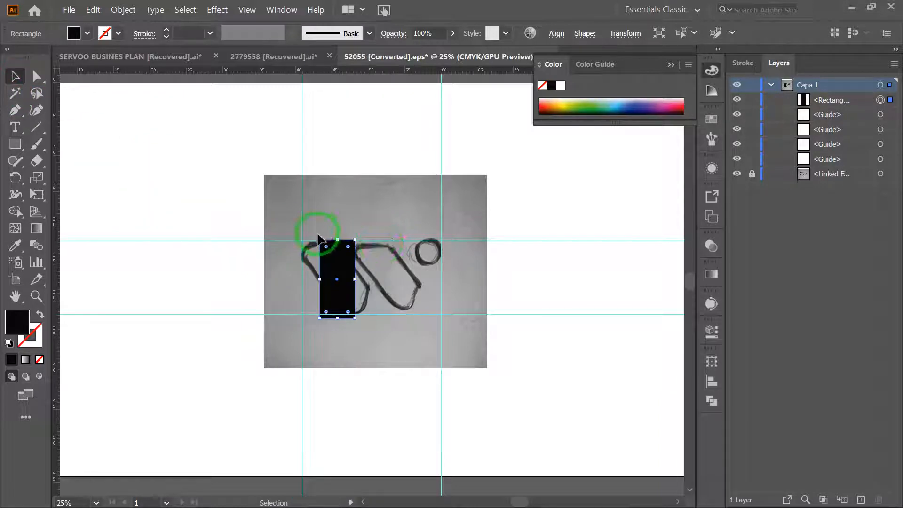
{"action": "left_click_drag", "start_coordinate": [314, 237], "coordinate": [295, 256]}
{"action": "left_click_drag", "start_coordinate": [331, 278], "coordinate": [323, 265]}
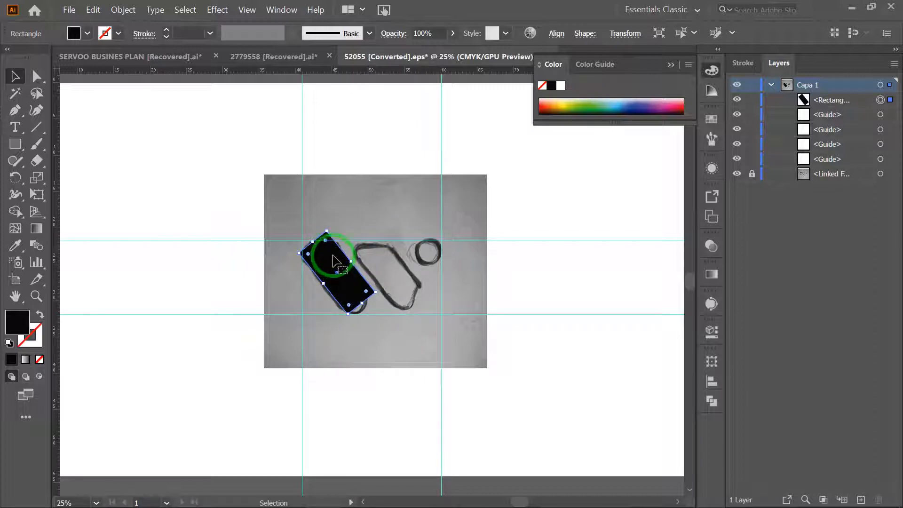
{"action": "left_click_drag", "start_coordinate": [332, 259], "coordinate": [335, 260]}
{"action": "left_click_drag", "start_coordinate": [335, 266], "coordinate": [336, 267]}
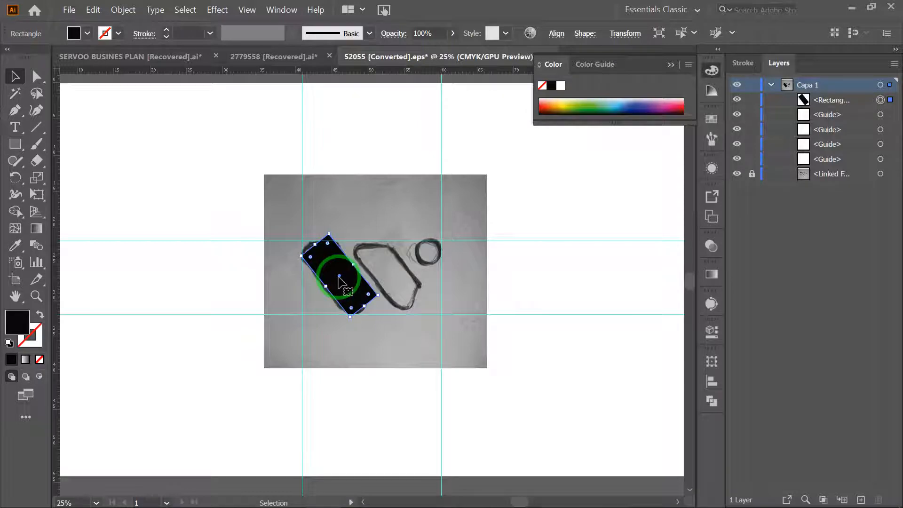
- Duplicate the slanted rectangle onto the second sketched shape and align the original's uppermost corner with the upper guide
{"action": "left_click_drag", "start_coordinate": [340, 281], "coordinate": [393, 285]}
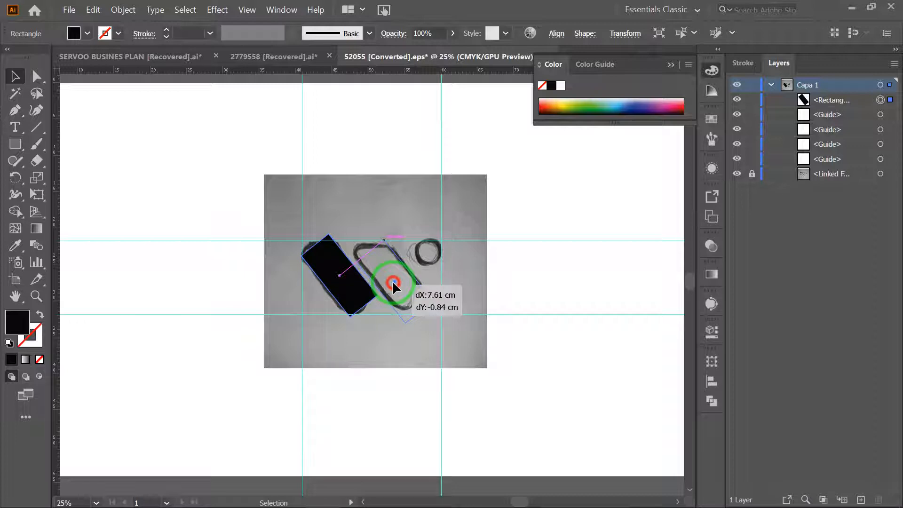
{"action": "left_click_drag", "start_coordinate": [393, 285], "coordinate": [390, 282]}
{"action": "left_click_drag", "start_coordinate": [333, 260], "coordinate": [341, 271]}
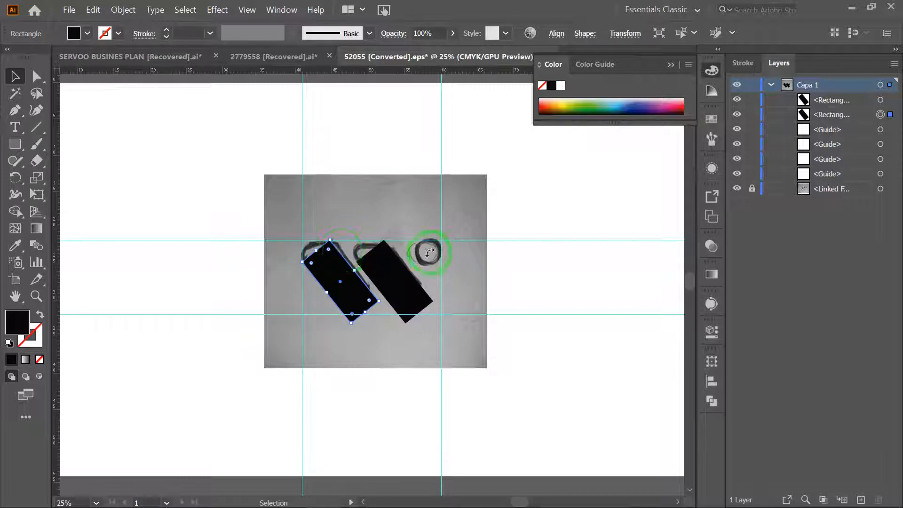
- Draw a black circle with the Ellipse tool over the sketched circle, fitting it to the guides, and deselect it
{"action": "left_click", "coordinate": [15, 143]}
{"action": "left_click_drag", "start_coordinate": [15, 144], "coordinate": [57, 175]}
{"action": "left_click_drag", "start_coordinate": [415, 240], "coordinate": [441, 266]}
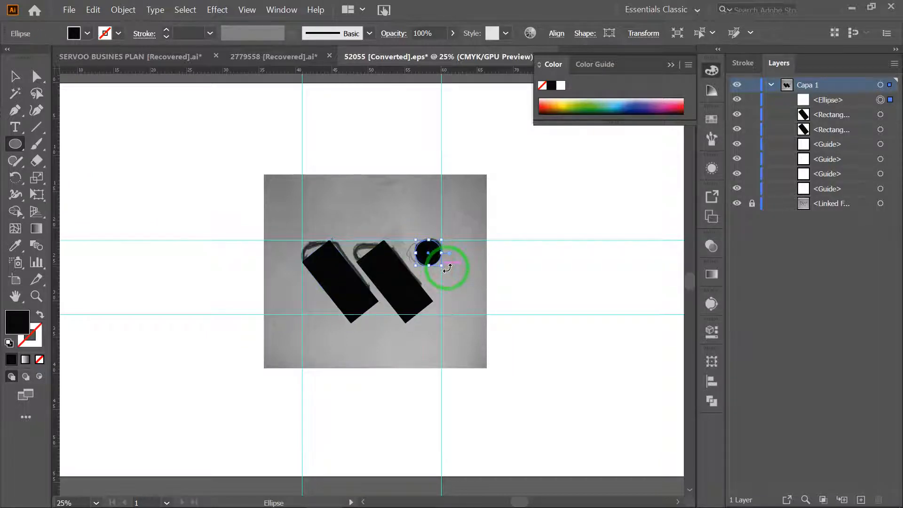
{"action": "left_click", "coordinate": [37, 78]}
{"action": "left_click", "coordinate": [556, 207]}
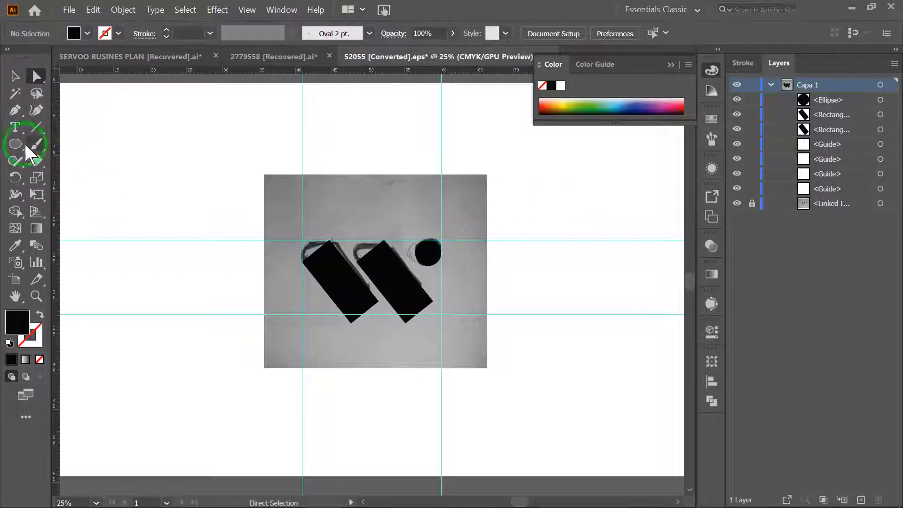
- Draw a practice circle about 8.83 cm across with constrained proportions on the blank area beside the sketch image
{"action": "left_click_drag", "start_coordinate": [126, 126], "coordinate": [179, 186]}
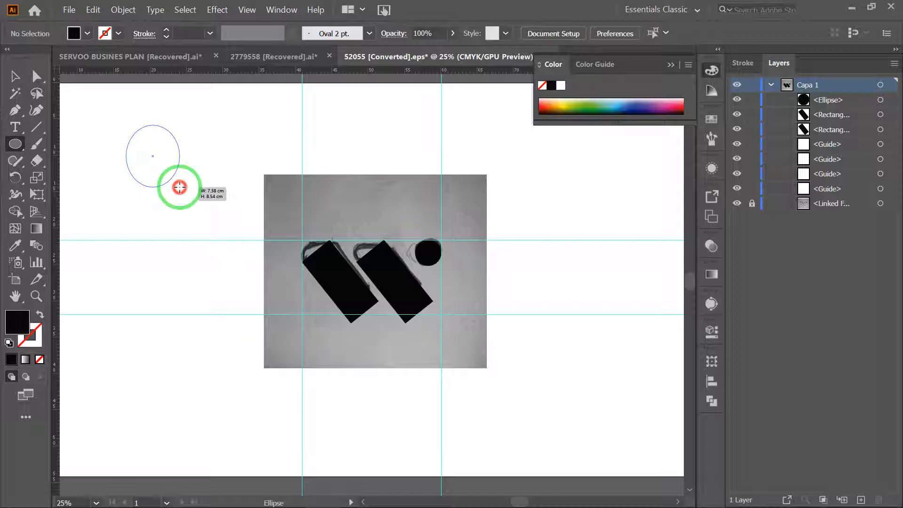
{"action": "left_click_drag", "start_coordinate": [179, 187], "coordinate": [190, 189]}
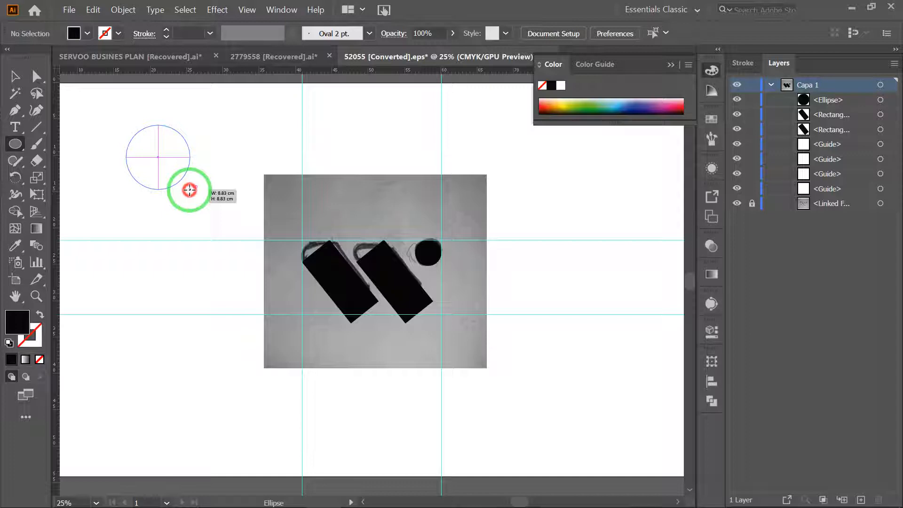
{"action": "left_click_drag", "start_coordinate": [190, 190], "coordinate": [189, 189]}
- Draw a practice square with the Rectangle tool below the practice circle and delete it
{"action": "left_click_drag", "start_coordinate": [15, 144], "coordinate": [64, 144]}
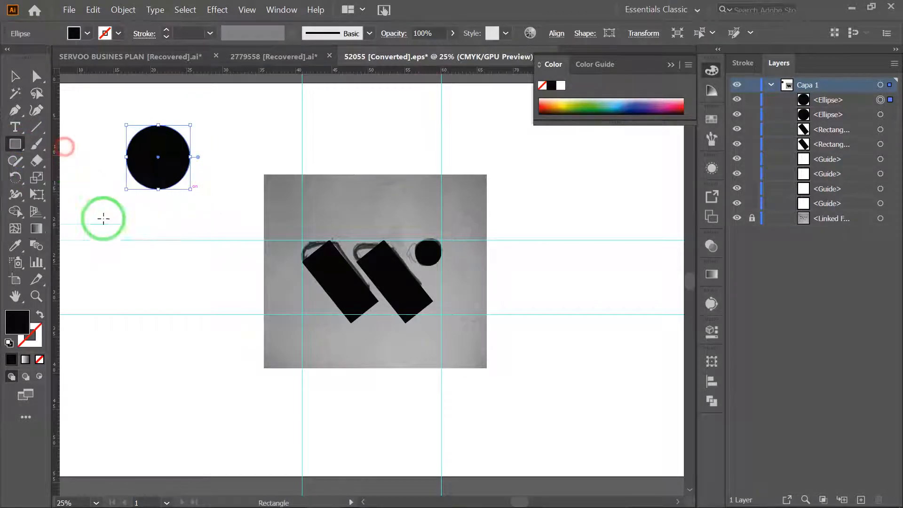
{"action": "left_click_drag", "start_coordinate": [109, 206], "coordinate": [155, 252]}
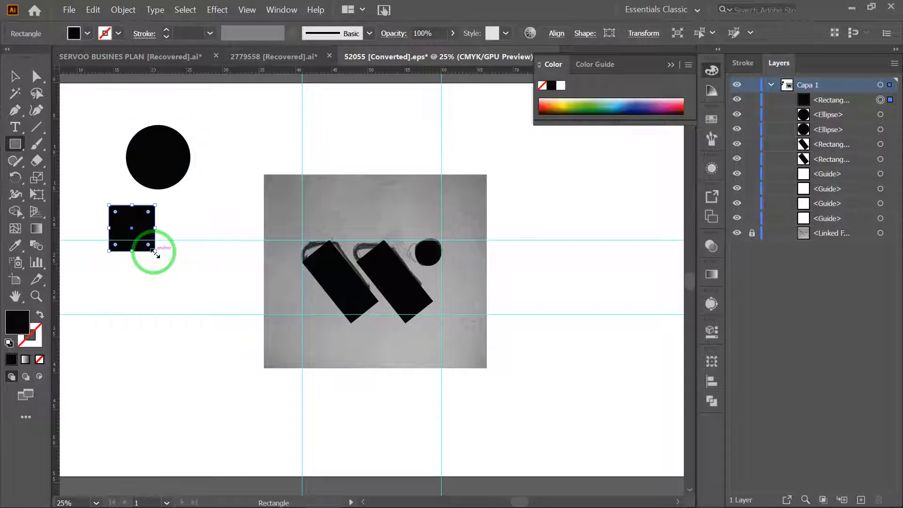
{"action": "key", "text": "Delete"}
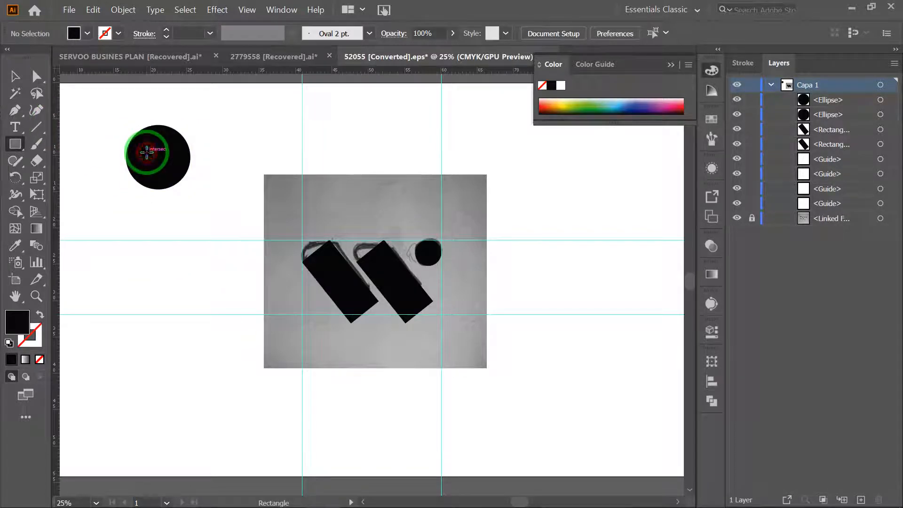
- Delete the practice circle beside the sketch image
{"action": "left_click", "coordinate": [147, 152]}
{"action": "left_click", "coordinate": [484, 284]}
{"action": "left_click", "coordinate": [47, 79]}
{"action": "left_click", "coordinate": [151, 151]}
{"action": "key", "text": "Delete"}
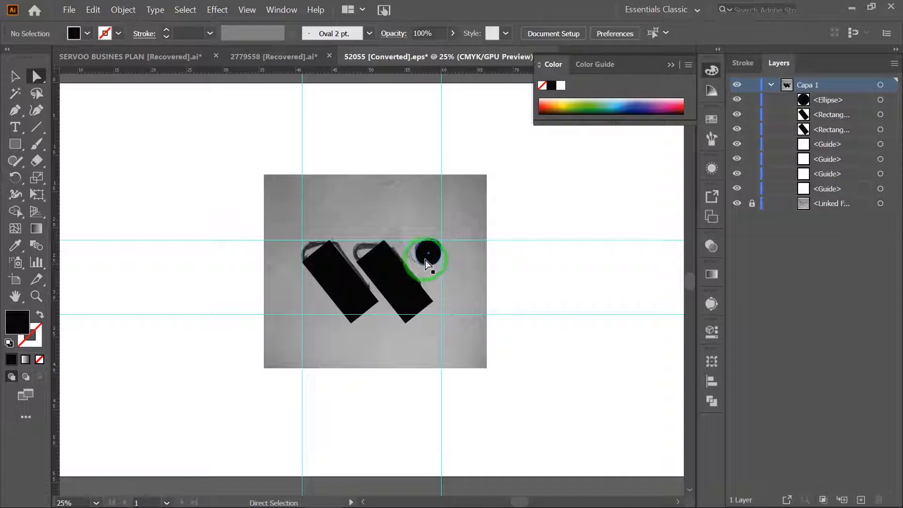
- Round the upper-left corner of the first slanted rectangle to a radius of about 1.56 cm
{"action": "left_click", "coordinate": [405, 289]}
{"action": "left_click", "coordinate": [324, 272]}
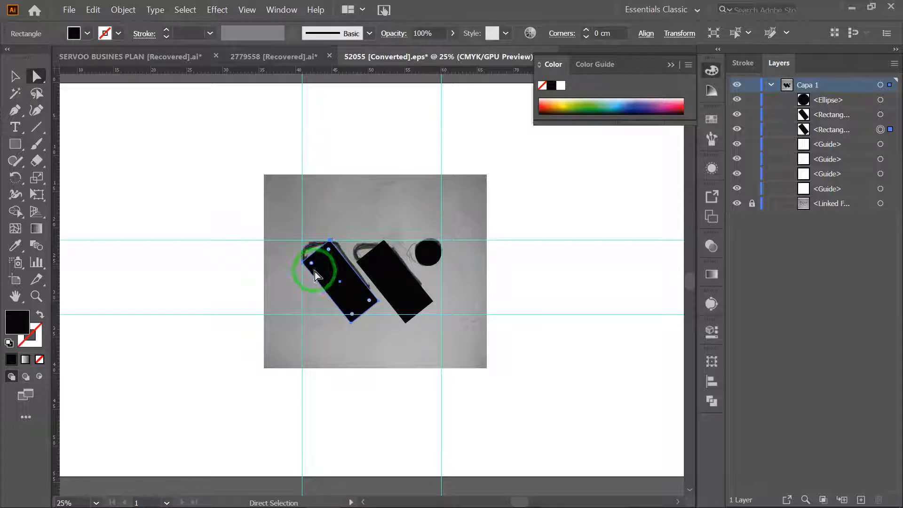
{"action": "left_click_drag", "start_coordinate": [312, 268], "coordinate": [316, 264]}
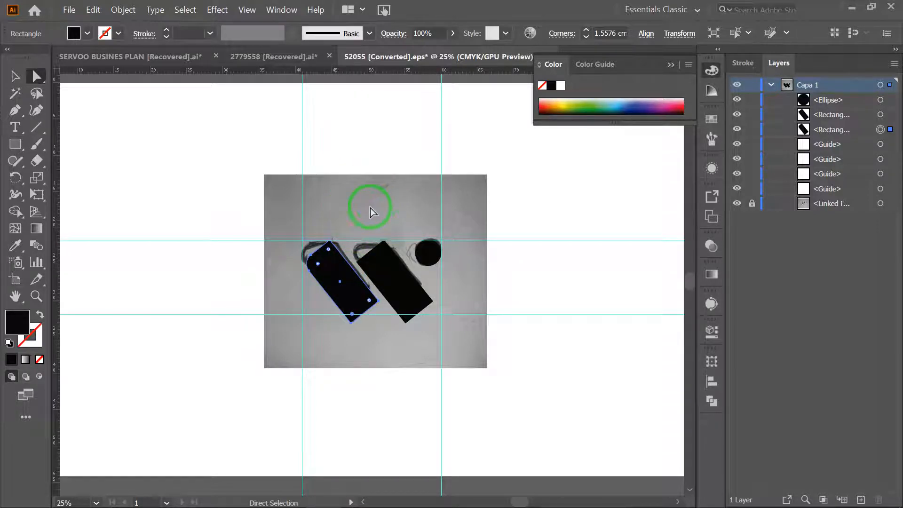
- Reduce the first slanted rectangle's opacity to 47% so the sketch shows through
{"action": "left_click", "coordinate": [711, 246]}
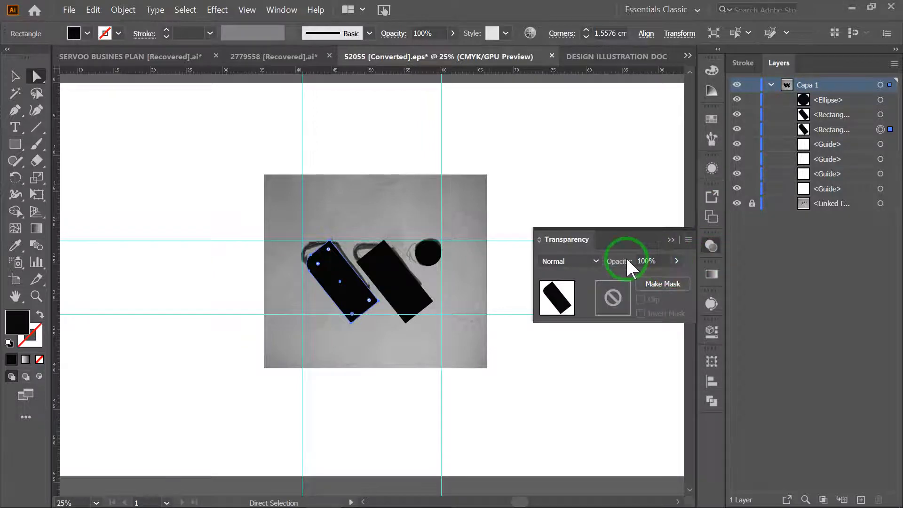
{"action": "left_click", "coordinate": [677, 261]}
{"action": "left_click_drag", "start_coordinate": [679, 278], "coordinate": [646, 280]}
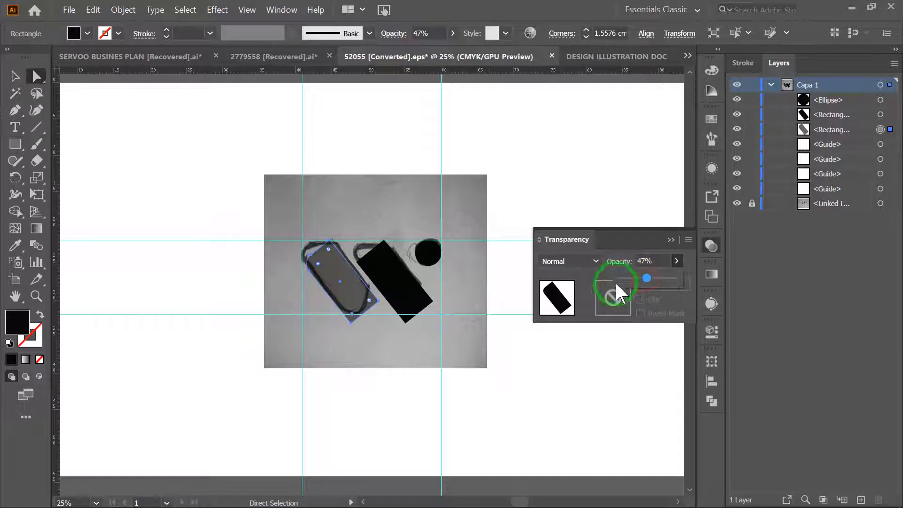
{"action": "left_click", "coordinate": [670, 239]}
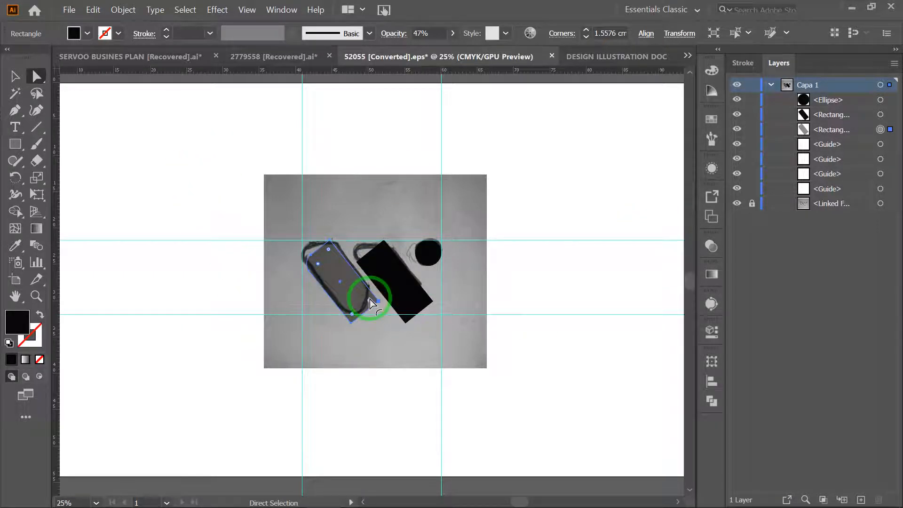
- Round the first rectangle's two lower corners to follow the sketch, and try rounding its uppermost corner before restoring it to sharp
{"action": "left_click_drag", "start_coordinate": [370, 301], "coordinate": [352, 313]}
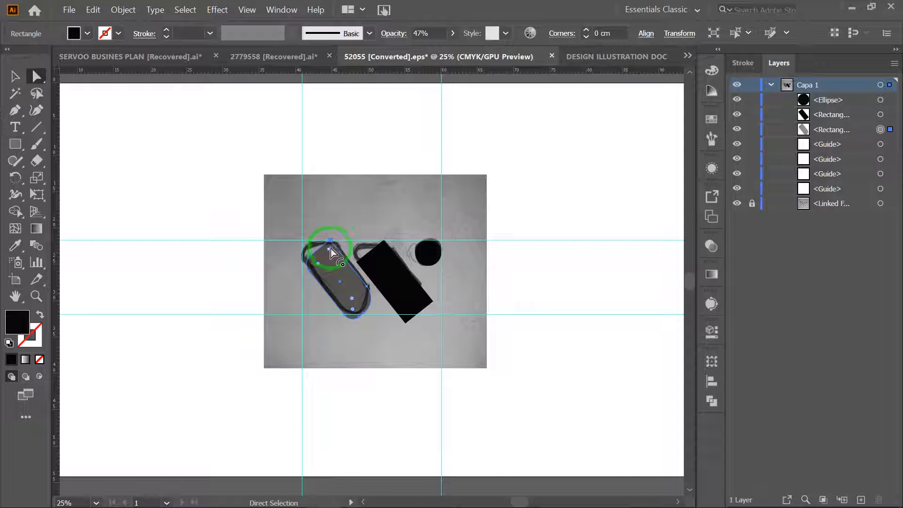
{"action": "left_click_drag", "start_coordinate": [329, 256], "coordinate": [365, 321]}
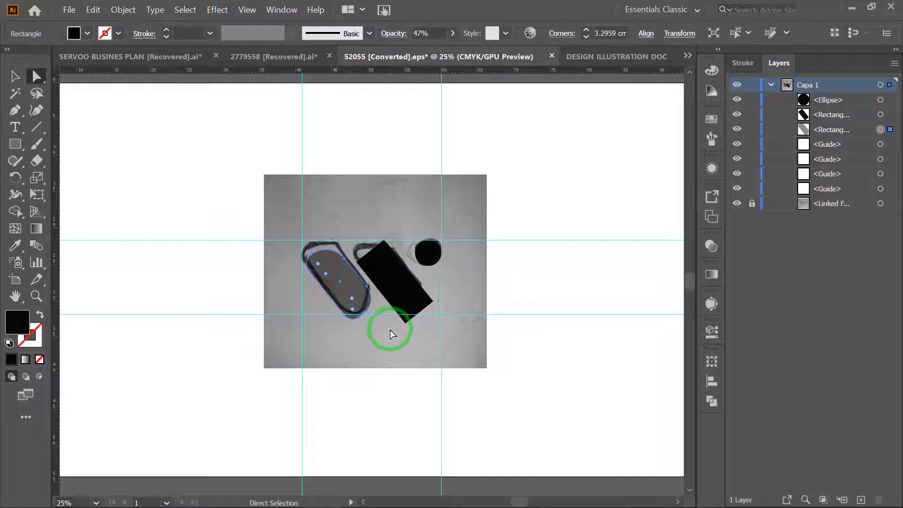
{"action": "left_click_drag", "start_coordinate": [325, 273], "coordinate": [318, 197]}
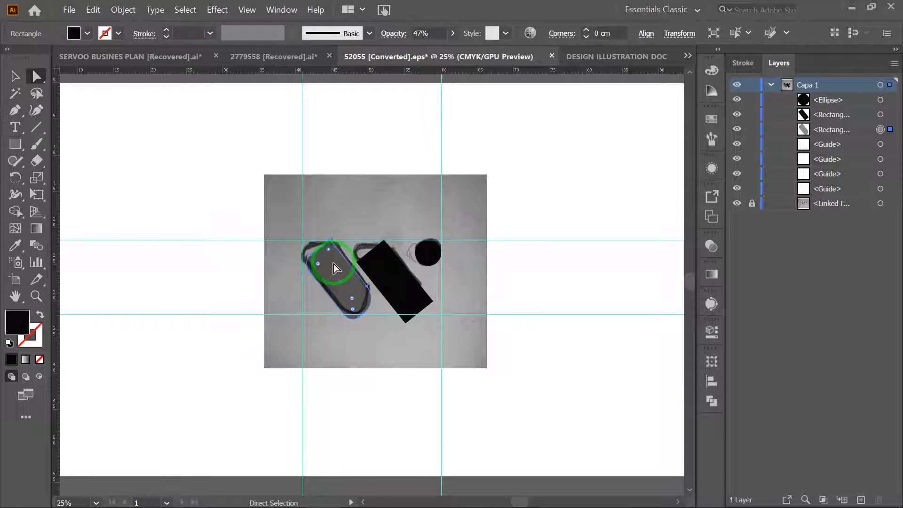
- Select the anchor point at the upper end of the first shape's rounded left corner with the Curvature tool
{"action": "key", "text": "ctrl+equal"}
{"action": "key", "text": "ctrl+equal"}
{"action": "key", "text": "ctrl+equal"}
{"action": "scroll", "coordinate": [363, 235], "scroll_direction": "left", "scroll_amount": 2}
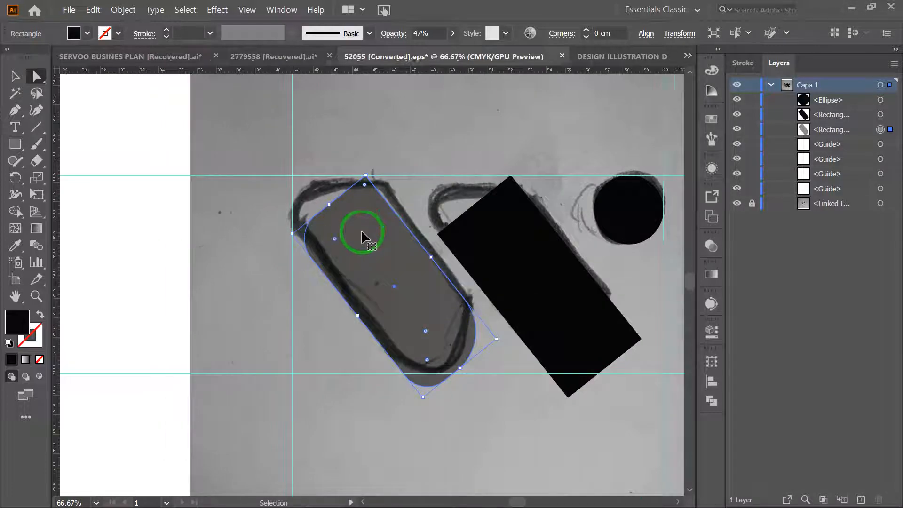
{"action": "scroll", "coordinate": [360, 236], "scroll_direction": "right", "scroll_amount": 3}
{"action": "scroll", "coordinate": [361, 234], "scroll_direction": "right", "scroll_amount": 2}
{"action": "scroll", "coordinate": [362, 233], "scroll_direction": "up", "scroll_amount": 3}
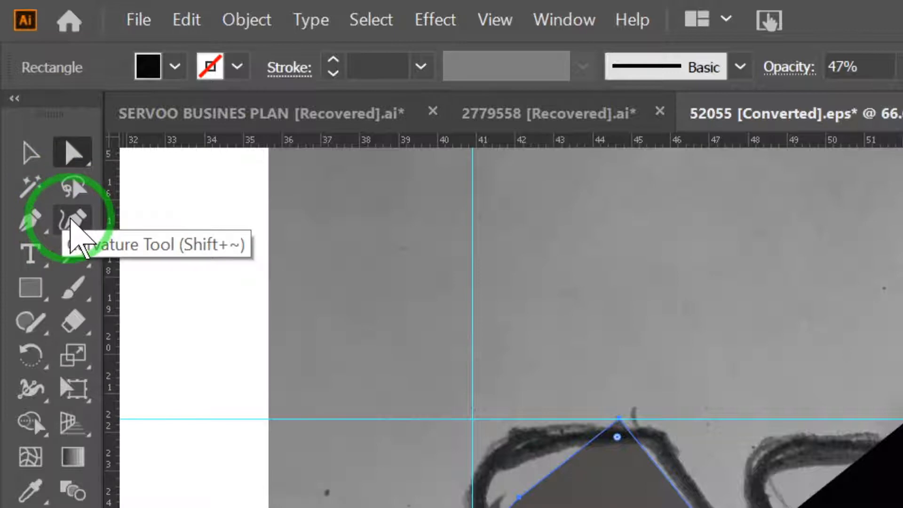
{"action": "left_click", "coordinate": [73, 219]}
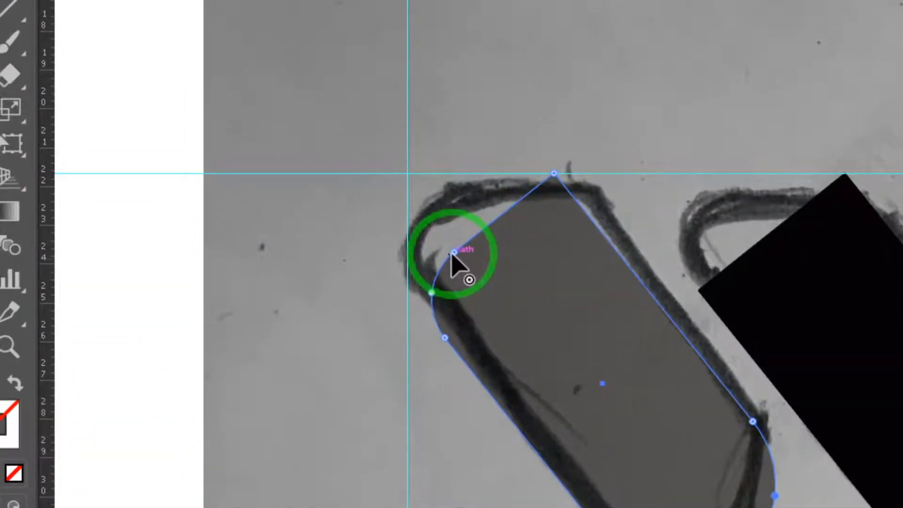
{"action": "left_click", "coordinate": [453, 252]}
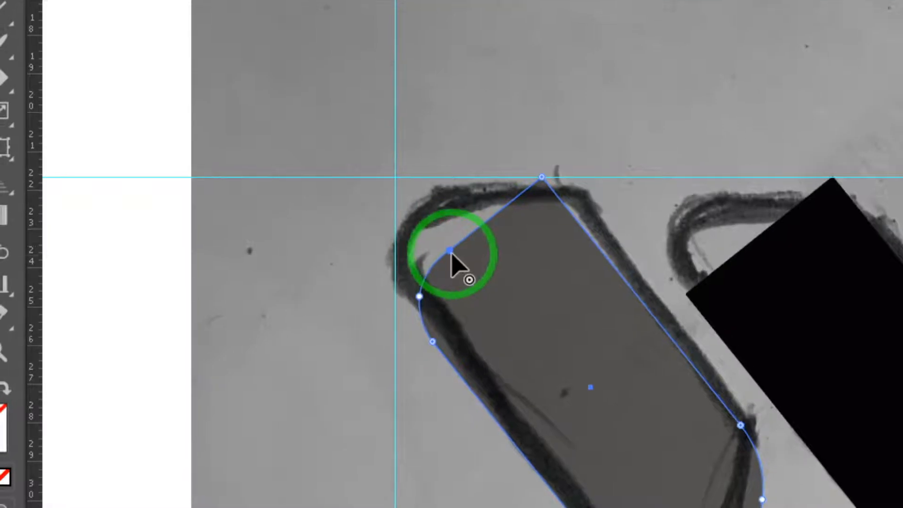
{"action": "key", "text": "p"}
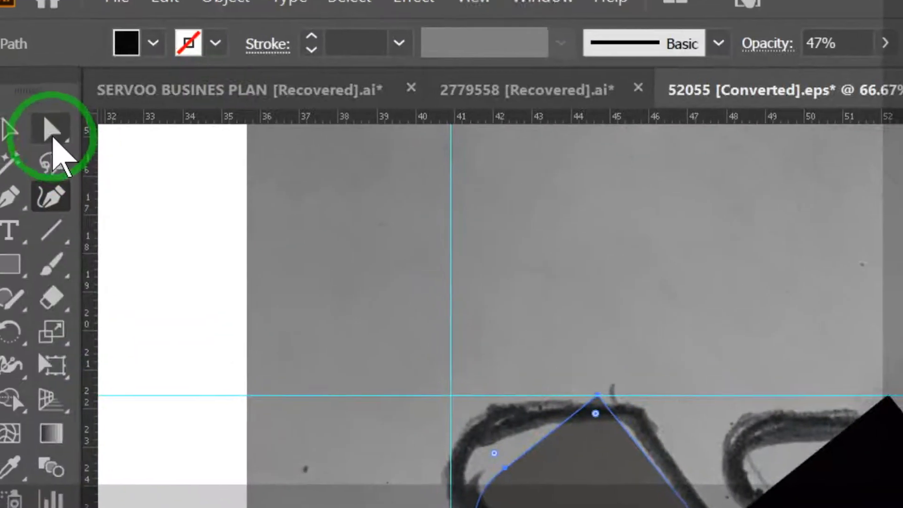
- Move the first semi-transparent shape up and across until its rounded left corner touches the left vertical guide
{"action": "left_click", "coordinate": [52, 137]}
{"action": "left_click_drag", "start_coordinate": [597, 506], "coordinate": [582, 463]}
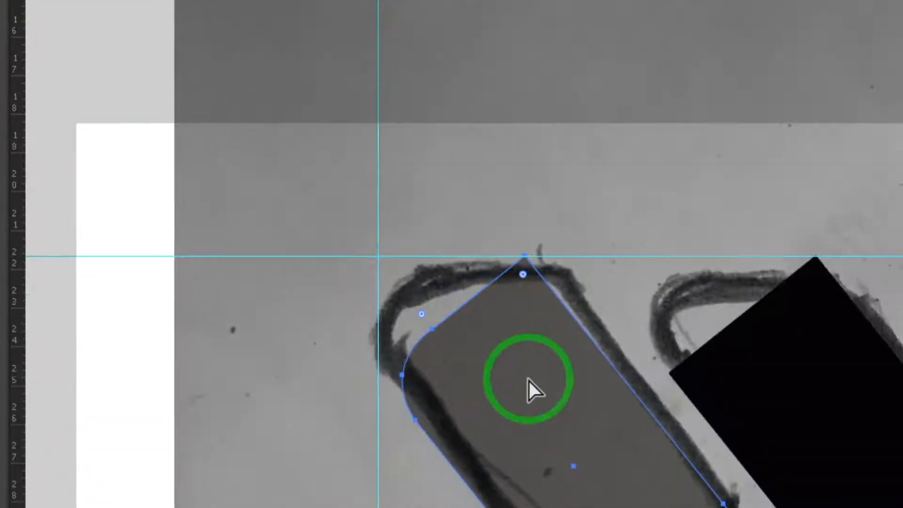
{"action": "left_click_drag", "start_coordinate": [451, 245], "coordinate": [452, 256]}
{"action": "left_click", "coordinate": [443, 251]}
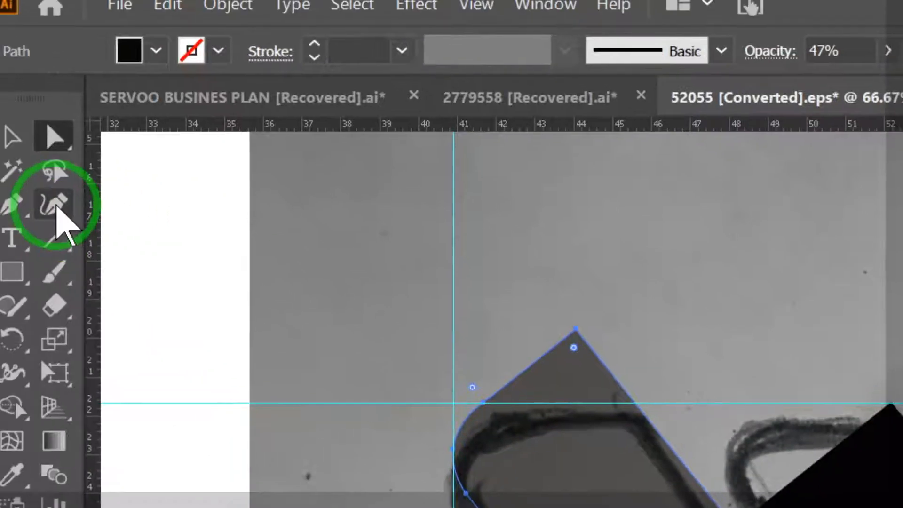
- Add an anchor point with the Curvature tool where the first shape's right edge crosses the upper guide
{"action": "left_click", "coordinate": [55, 205]}
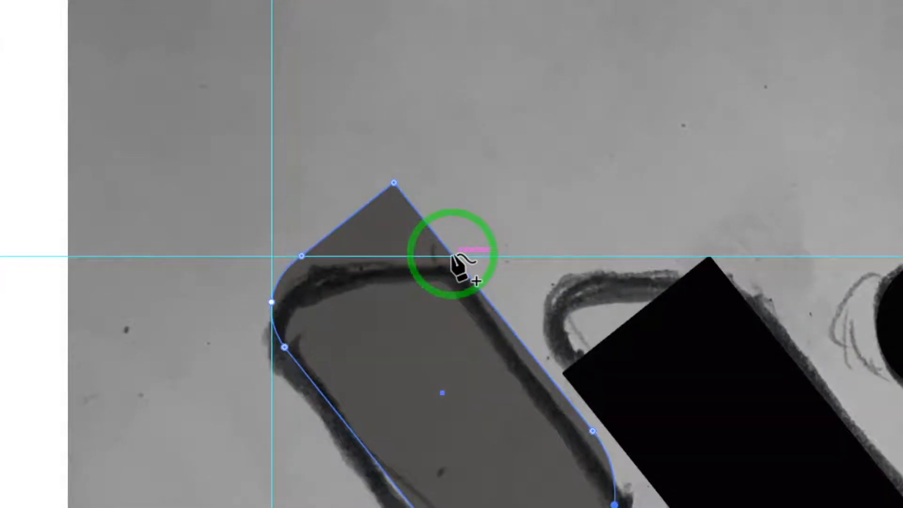
{"action": "left_click", "coordinate": [452, 257]}
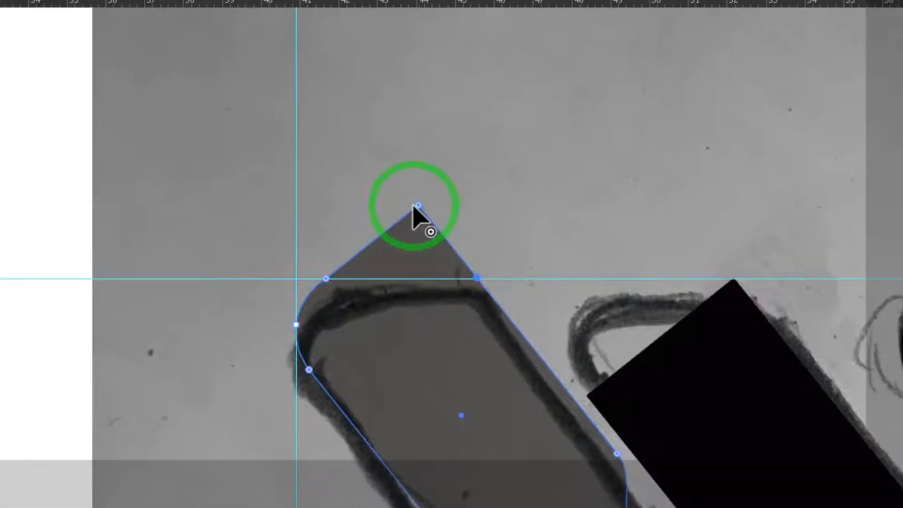
- Delete the first shape's peak anchor point and make its upper right anchor a sharp corner so the top edge runs straight along the guide
{"action": "left_click", "coordinate": [450, 253]}
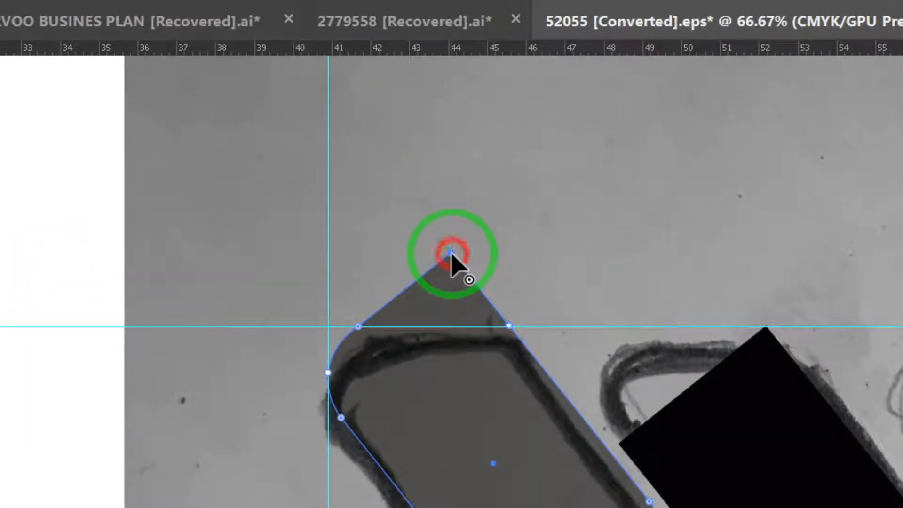
{"action": "key", "text": "p"}
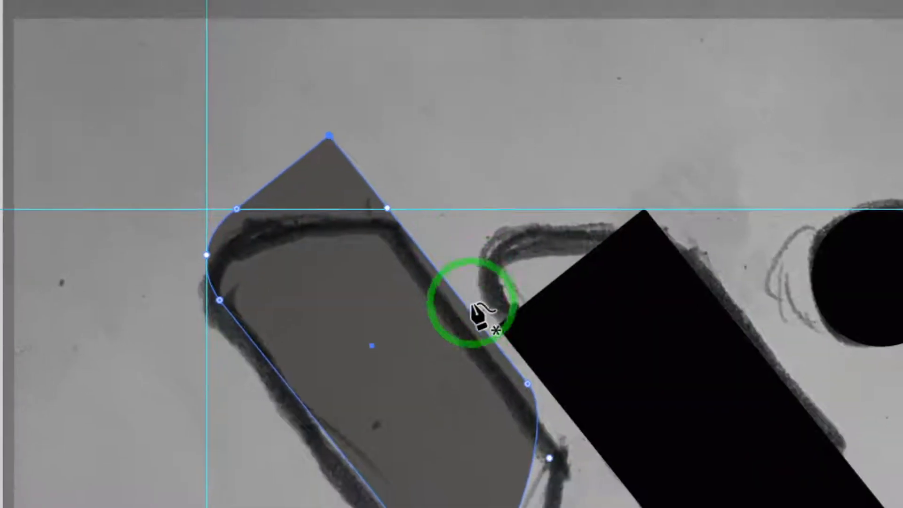
{"action": "key", "text": "Delete"}
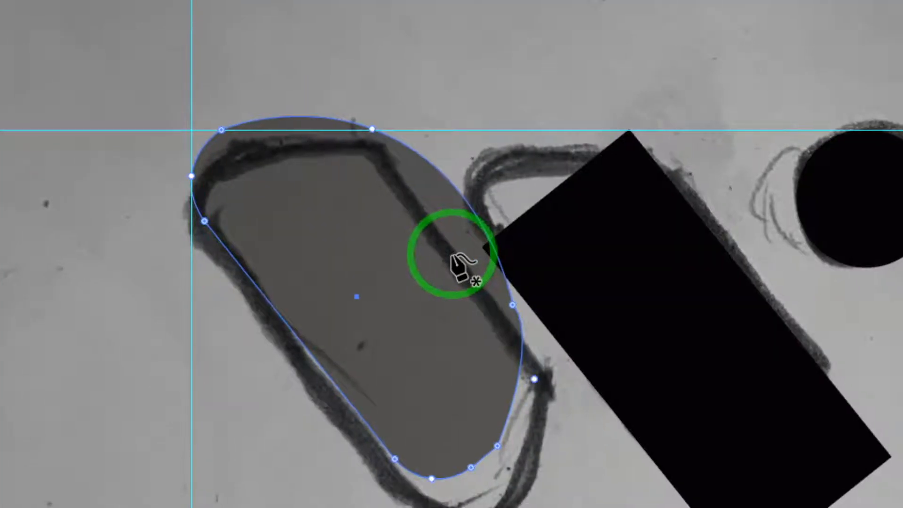
{"action": "left_click", "coordinate": [404, 200]}
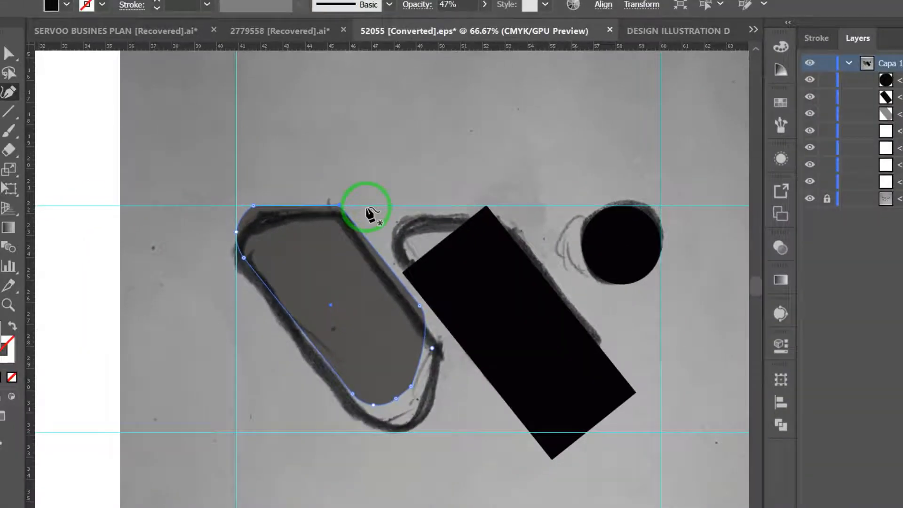
- Round the first shape's upper left corner further, soften its upper right corner slightly, and increase the lower end's rounding to 2.53 cm
{"action": "left_click", "coordinate": [8, 53]}
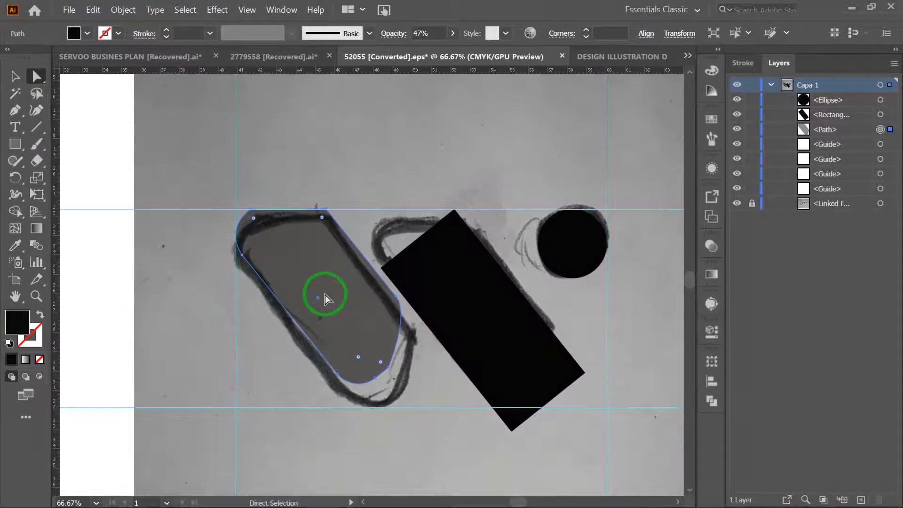
{"action": "mouse_move", "coordinate": [325, 295]}
{"action": "left_mouse_down"}
{"action": "mouse_move", "coordinate": [330, 303]}
{"action": "mouse_move", "coordinate": [323, 295]}
{"action": "left_mouse_up"}
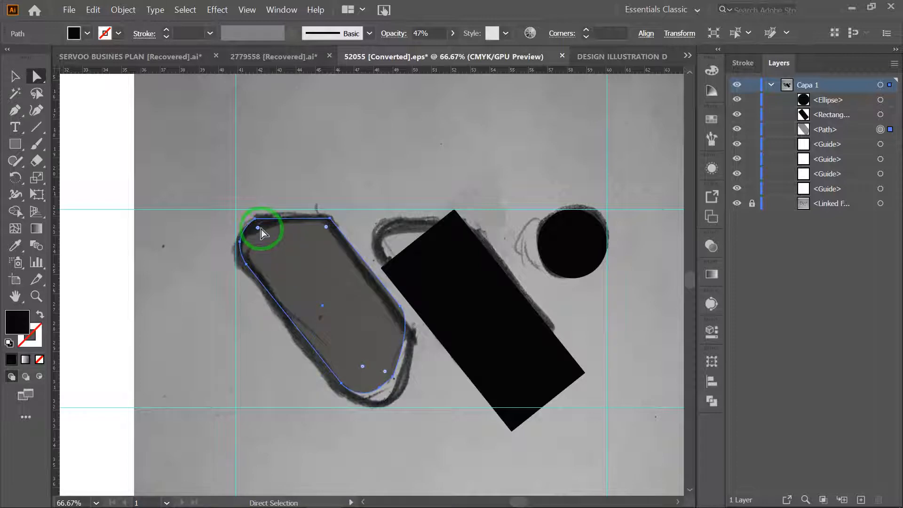
{"action": "left_click_drag", "start_coordinate": [258, 229], "coordinate": [277, 257]}
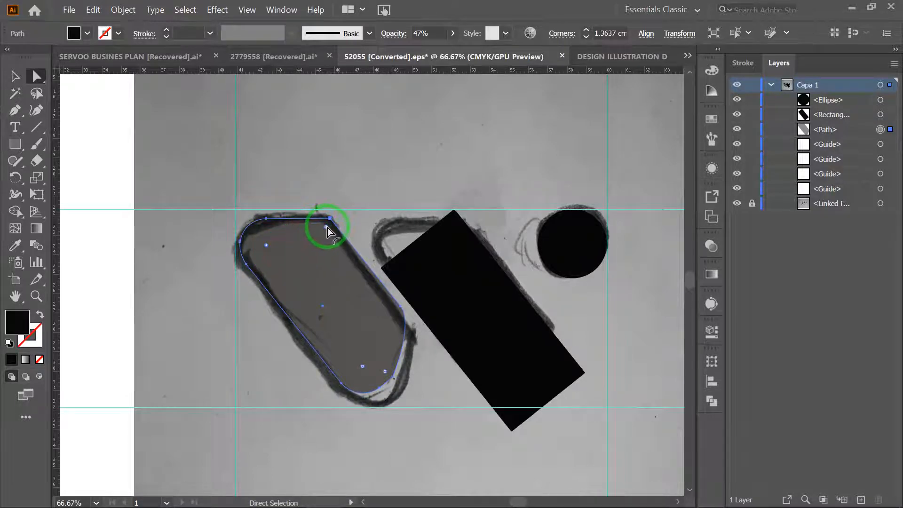
{"action": "left_click_drag", "start_coordinate": [326, 228], "coordinate": [326, 233]}
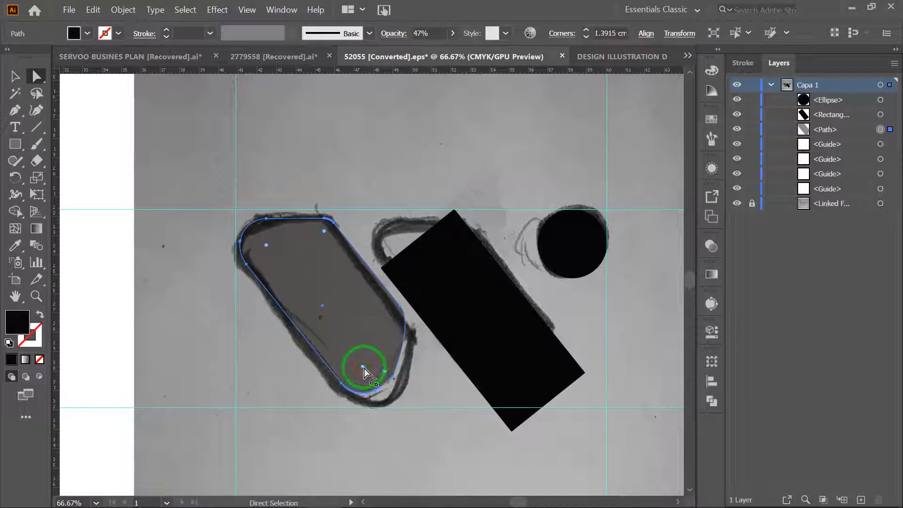
{"action": "left_click_drag", "start_coordinate": [364, 369], "coordinate": [335, 371]}
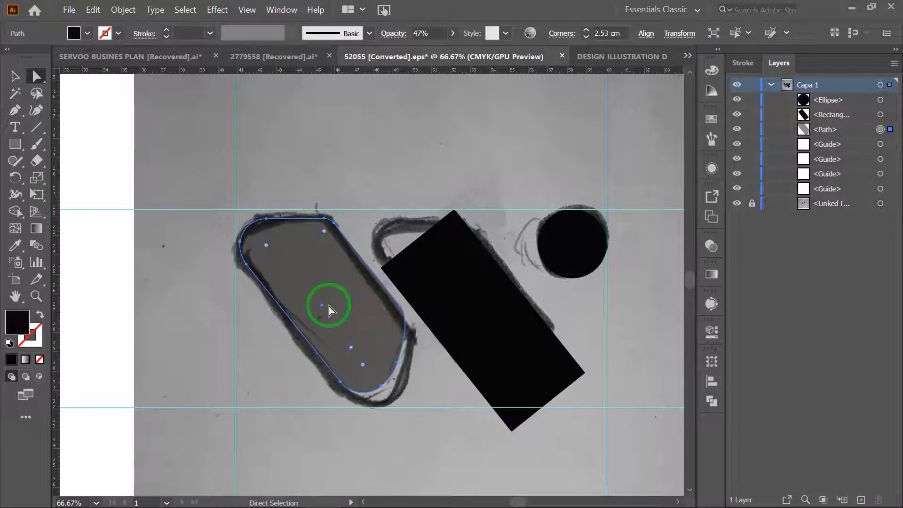
- Move and scale the first shape so it fits the sketched stroke between the left vertical guide and the upper and lower guides
{"action": "mouse_move", "coordinate": [315, 284]}
{"action": "left_mouse_down"}
{"action": "mouse_move", "coordinate": [318, 292]}
{"action": "mouse_move", "coordinate": [309, 281]}
{"action": "left_mouse_up"}
{"action": "left_click", "coordinate": [15, 75]}
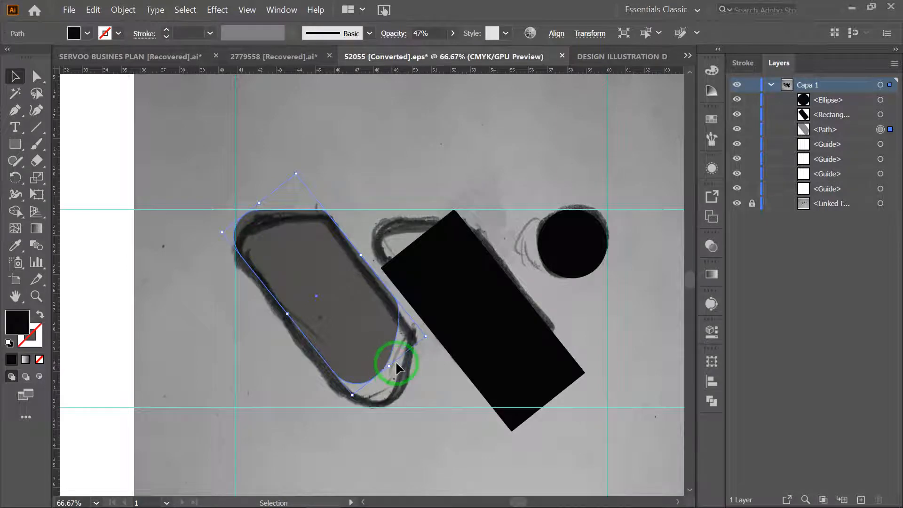
{"action": "left_click_drag", "start_coordinate": [390, 364], "coordinate": [407, 388]}
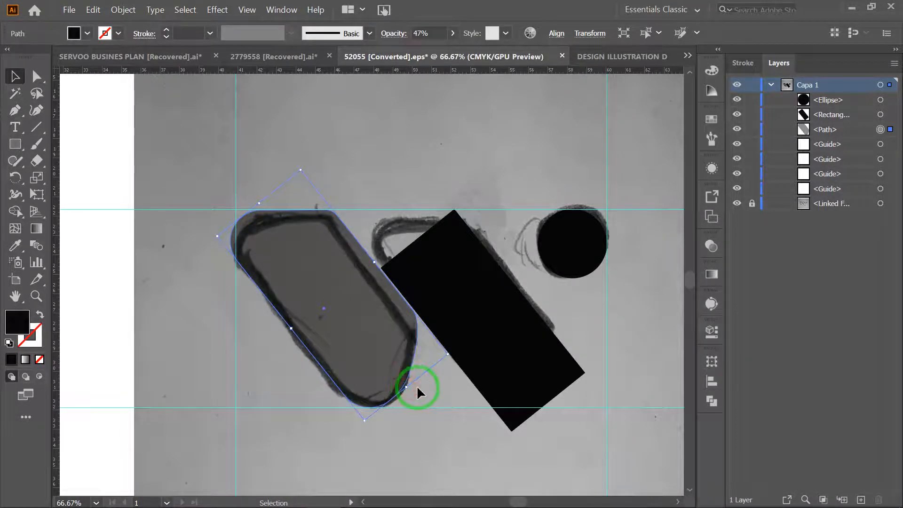
{"action": "left_click_drag", "start_coordinate": [323, 294], "coordinate": [328, 296]}
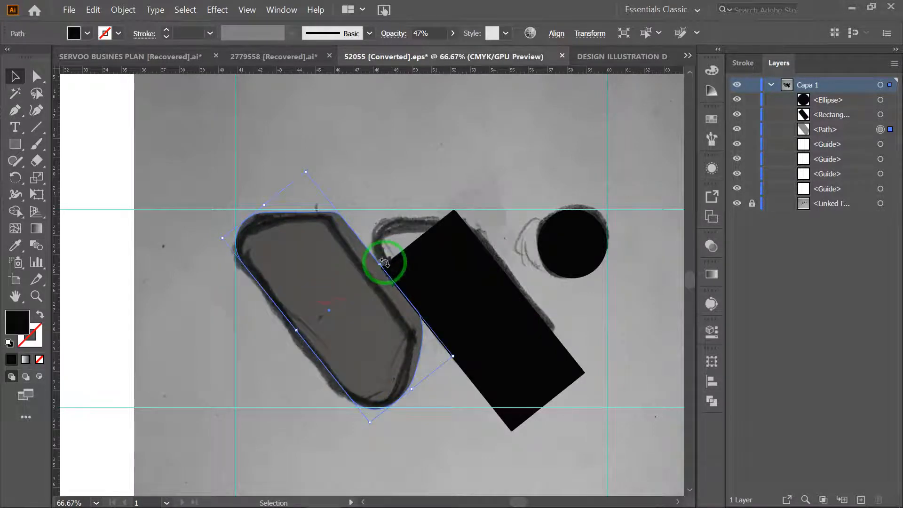
{"action": "left_click_drag", "start_coordinate": [379, 265], "coordinate": [368, 277]}
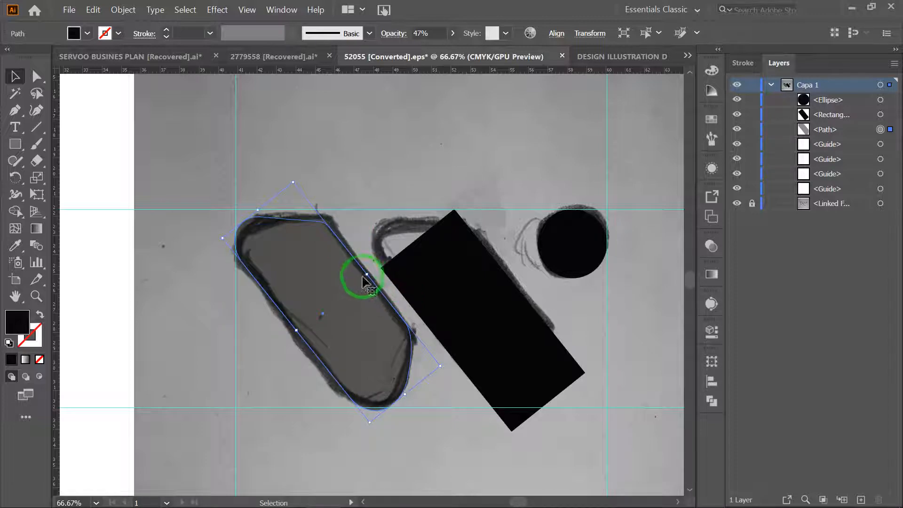
{"action": "left_click_drag", "start_coordinate": [367, 273], "coordinate": [373, 268]}
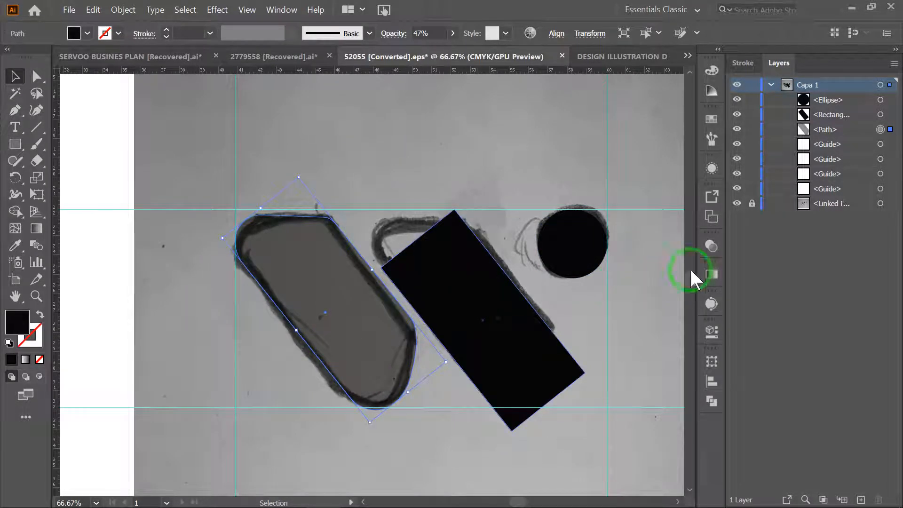
- Delete the second black rectangle covering the middle stroke of the sketch
{"action": "left_click", "coordinate": [710, 249]}
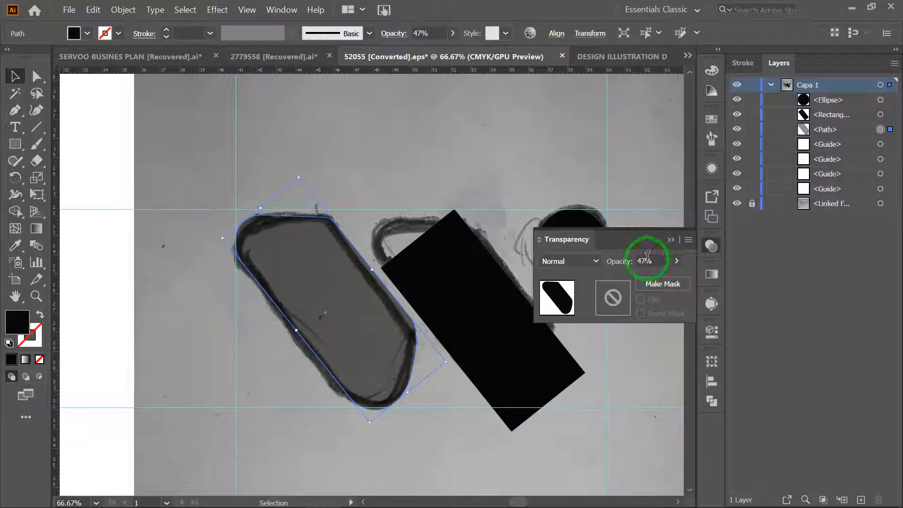
{"action": "left_click", "coordinate": [471, 280]}
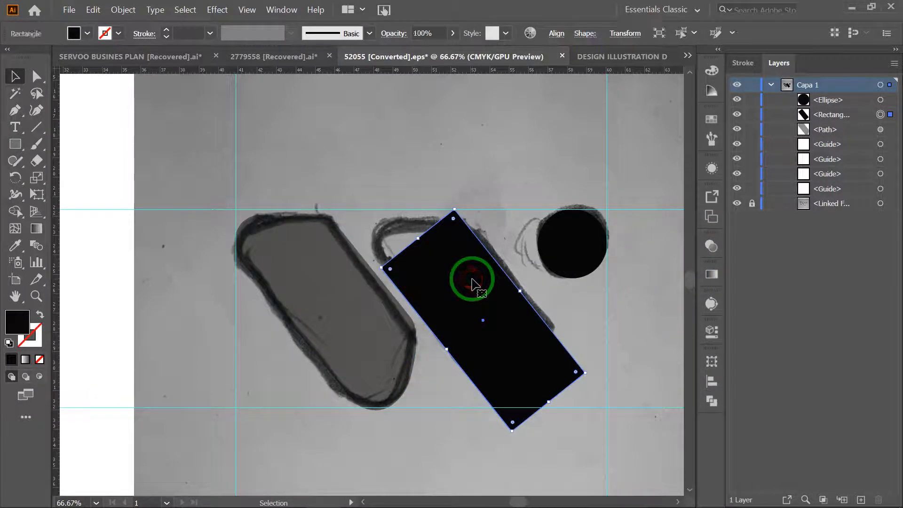
{"action": "key", "text": "Delete"}
- Duplicate the first semi-transparent shape across onto the sketch's second stroke
{"action": "key", "text": "a"}
{"action": "left_click", "coordinate": [311, 289]}
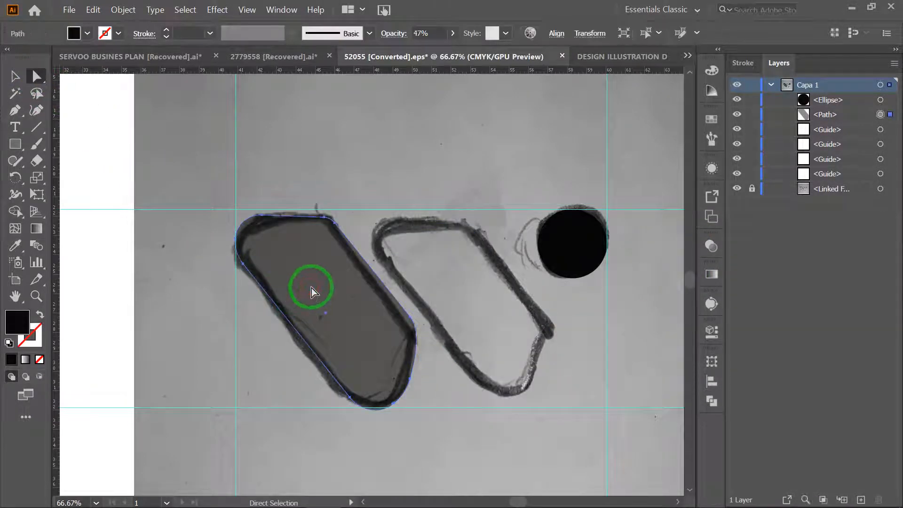
{"action": "left_click_drag", "start_coordinate": [309, 286], "coordinate": [455, 285], "text": "alt"}
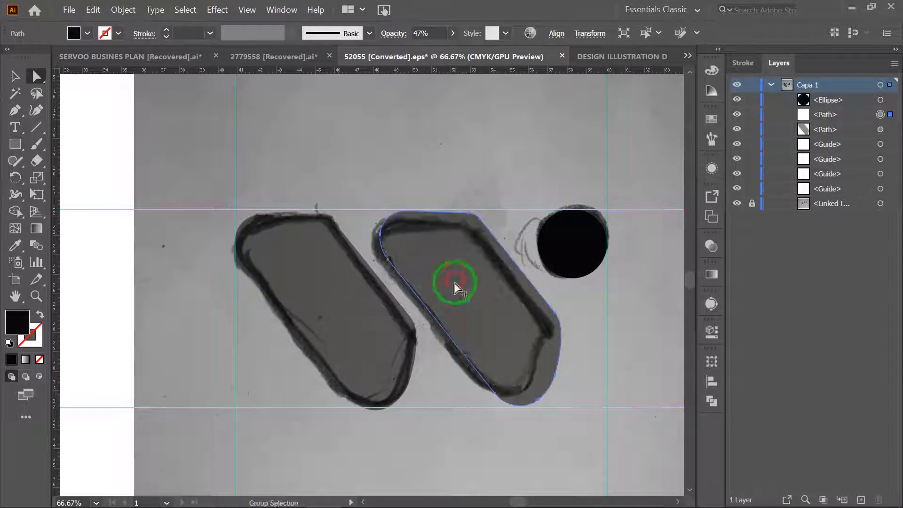
- Nudge the first semi-transparent shape up so it sits level with its copy
{"action": "left_click", "coordinate": [338, 300]}
{"action": "left_click", "coordinate": [497, 272]}
{"action": "left_click", "coordinate": [337, 311]}
{"action": "left_click_drag", "start_coordinate": [336, 311], "coordinate": [337, 306]}
{"action": "left_click", "coordinate": [338, 306]}
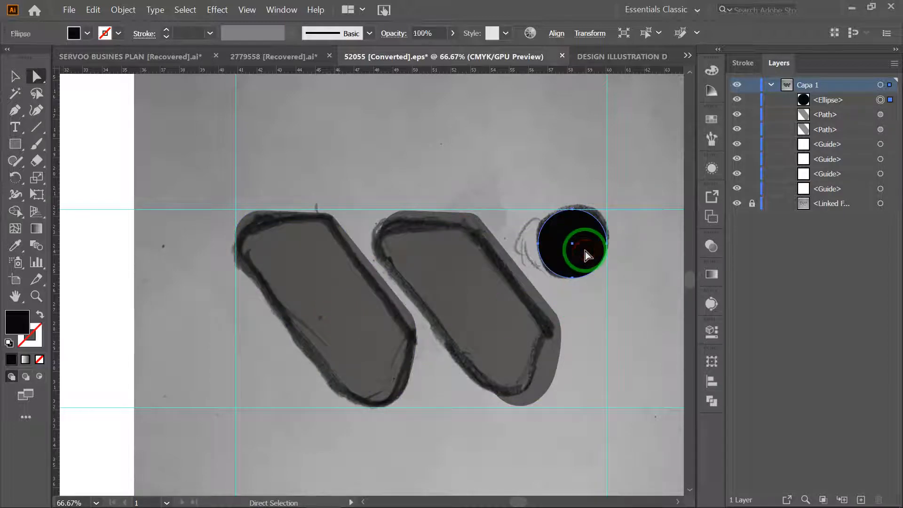
- Set the opacity of both slanted shapes to 100%
{"action": "left_click", "coordinate": [483, 298]}
{"action": "left_click", "coordinate": [349, 301], "text": "shift"}
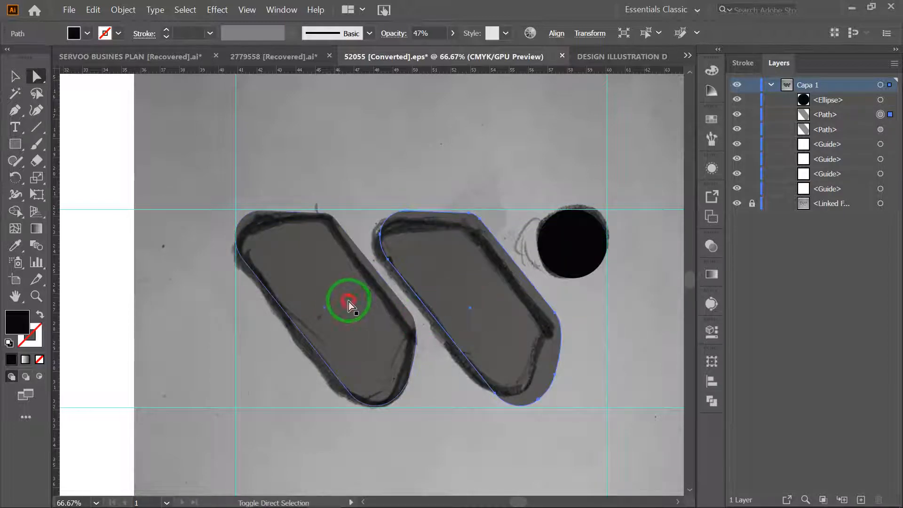
{"action": "left_click", "coordinate": [712, 245]}
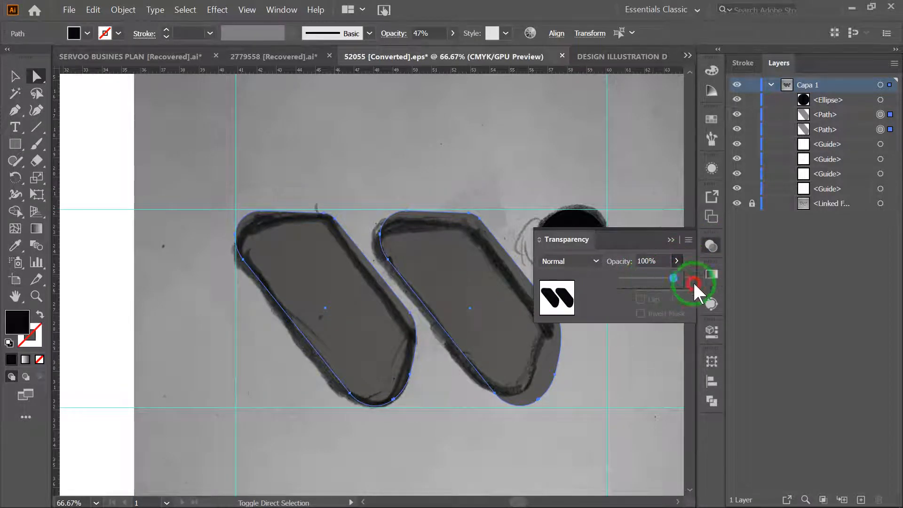
{"action": "left_click_drag", "start_coordinate": [678, 281], "coordinate": [708, 279]}
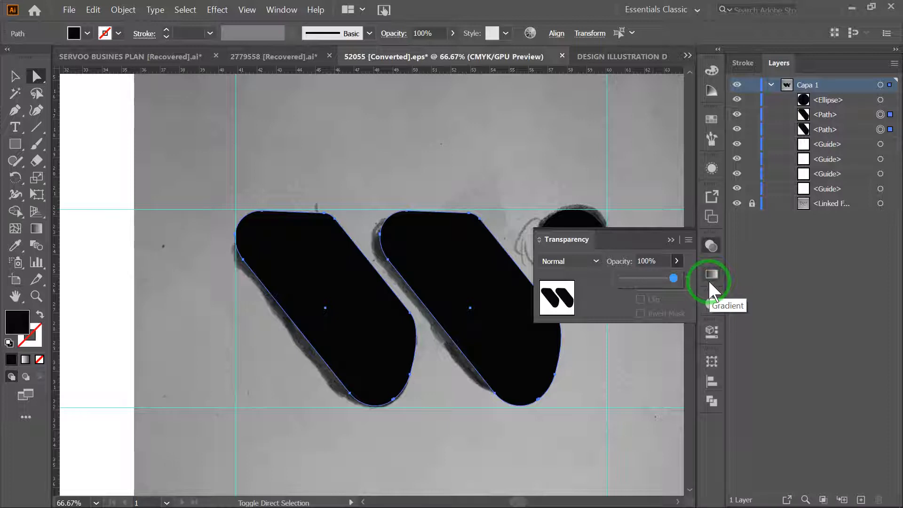
{"action": "left_click", "coordinate": [670, 239]}
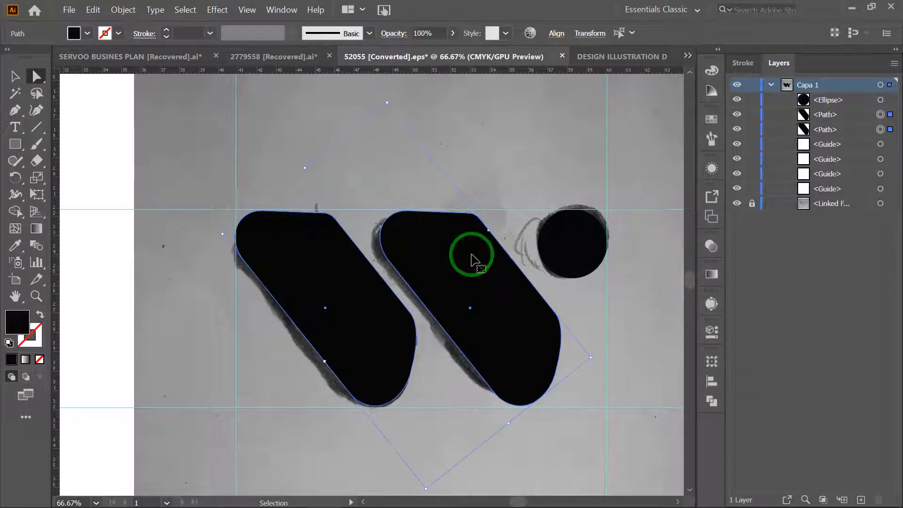
- Hide the rulers around the logo document
{"action": "key", "text": "ctrl+minus"}
{"action": "key", "text": "ctrl+minus"}
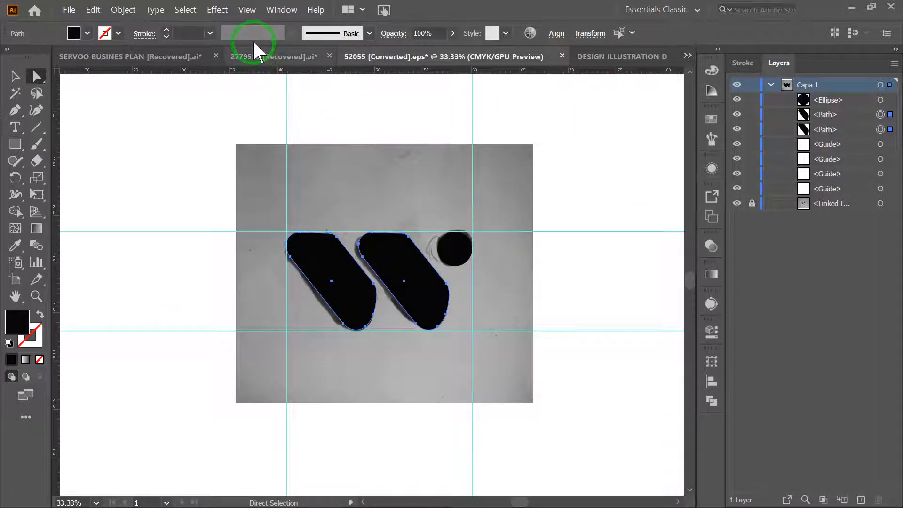
{"action": "left_click", "coordinate": [246, 10]}
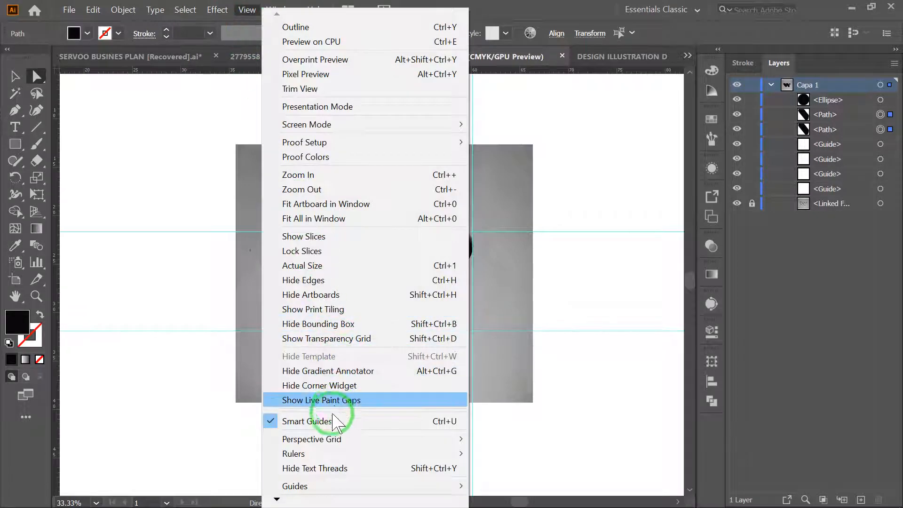
{"action": "mouse_move", "coordinate": [331, 453]}
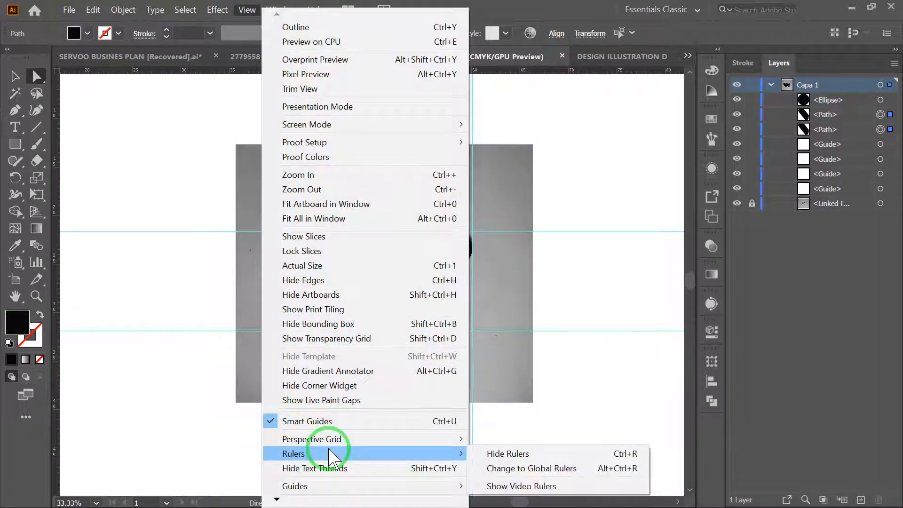
{"action": "left_click", "coordinate": [494, 452]}
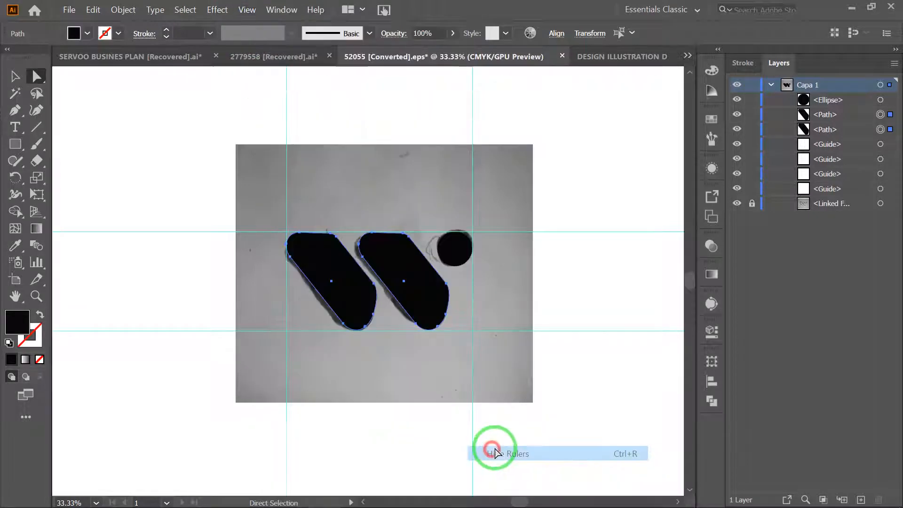
- Clear the vertical and horizontal guides from the canvas and hide the locked linked sketch image
{"action": "left_click", "coordinate": [473, 190]}
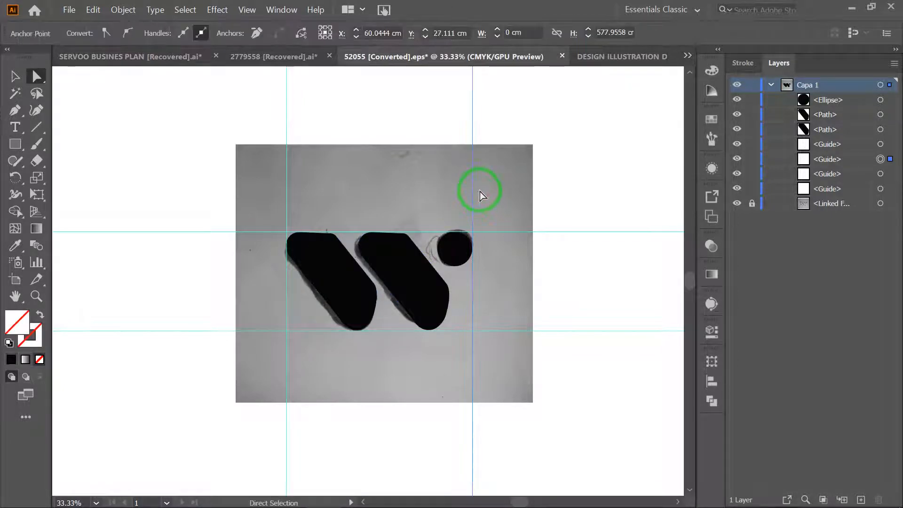
{"action": "left_click", "coordinate": [472, 204]}
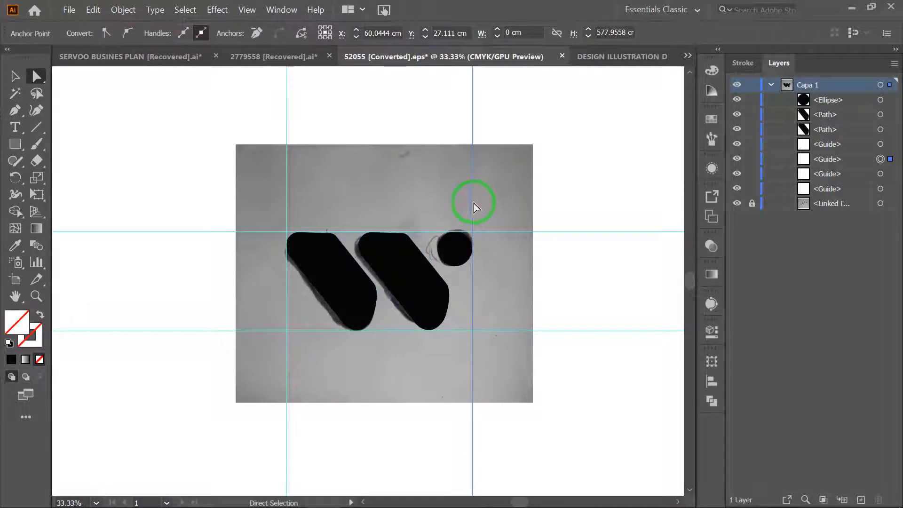
{"action": "left_click", "coordinate": [477, 199]}
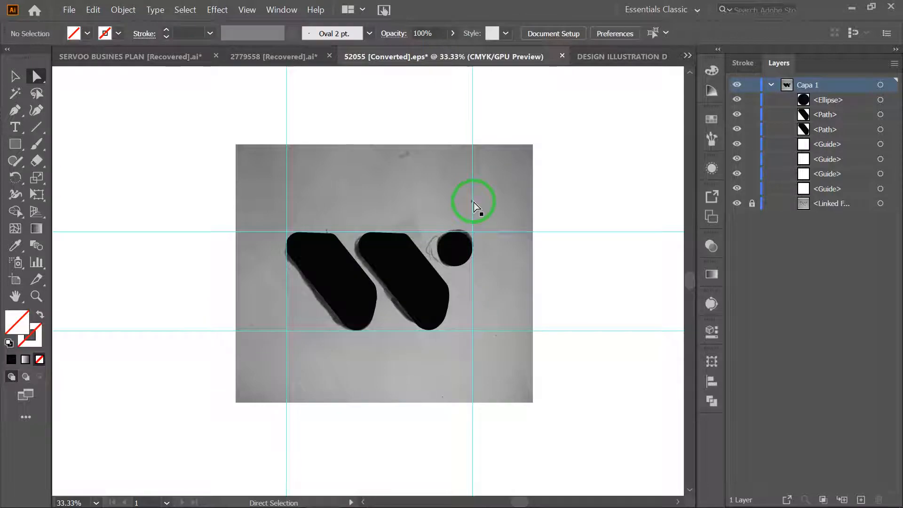
{"action": "left_click", "coordinate": [473, 203]}
{"action": "left_click_drag", "start_coordinate": [241, 96], "coordinate": [530, 144]}
{"action": "key", "text": "Delete"}
{"action": "left_click_drag", "start_coordinate": [594, 192], "coordinate": [617, 382]}
{"action": "key", "text": "Delete"}
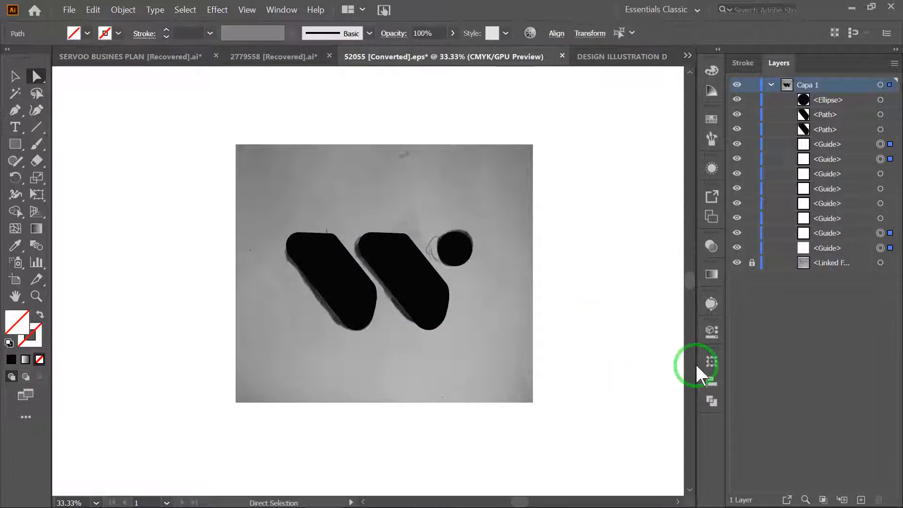
{"action": "left_click", "coordinate": [734, 263]}
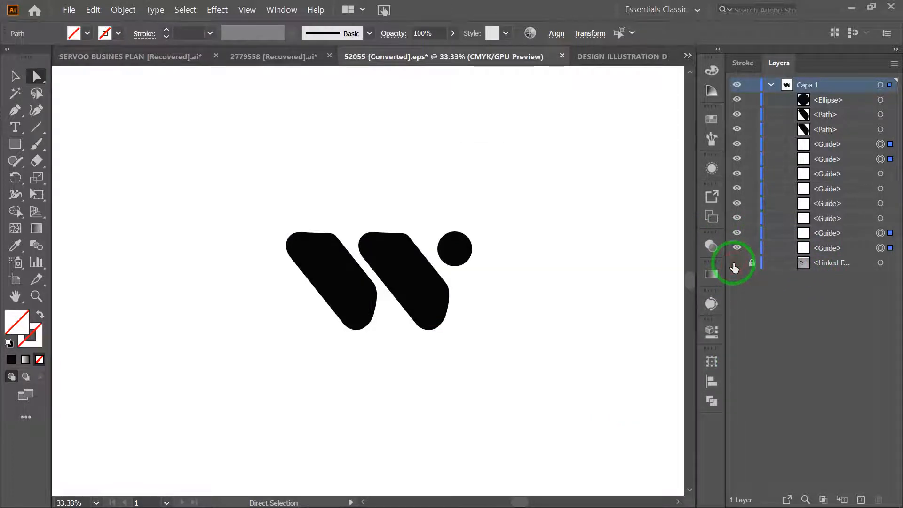
- Fill the logo's circle with red
{"action": "left_click", "coordinate": [456, 249]}
{"action": "double_click", "coordinate": [18, 323]}
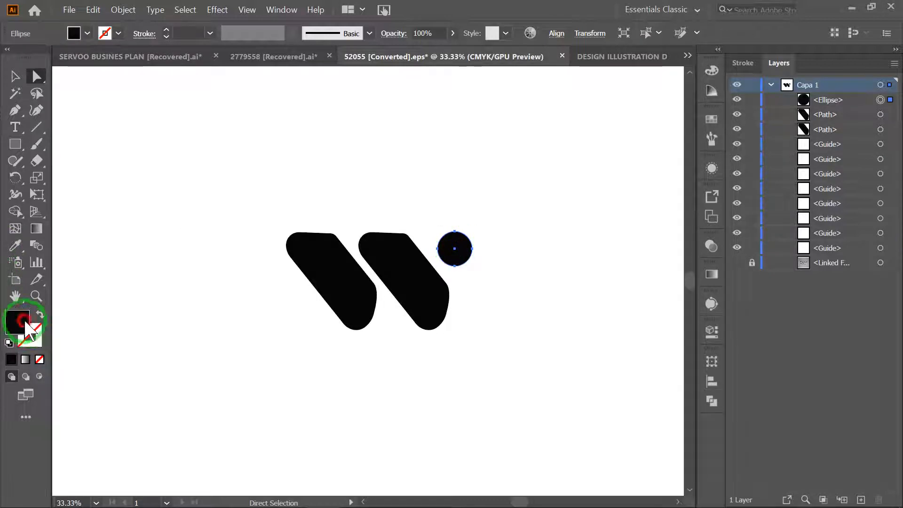
{"action": "mouse_move", "coordinate": [466, 272]}
{"action": "left_mouse_down"}
{"action": "mouse_move", "coordinate": [486, 256]}
{"action": "mouse_move", "coordinate": [502, 261]}
{"action": "left_mouse_up"}
{"action": "left_click", "coordinate": [671, 213]}
{"action": "left_click", "coordinate": [480, 242]}
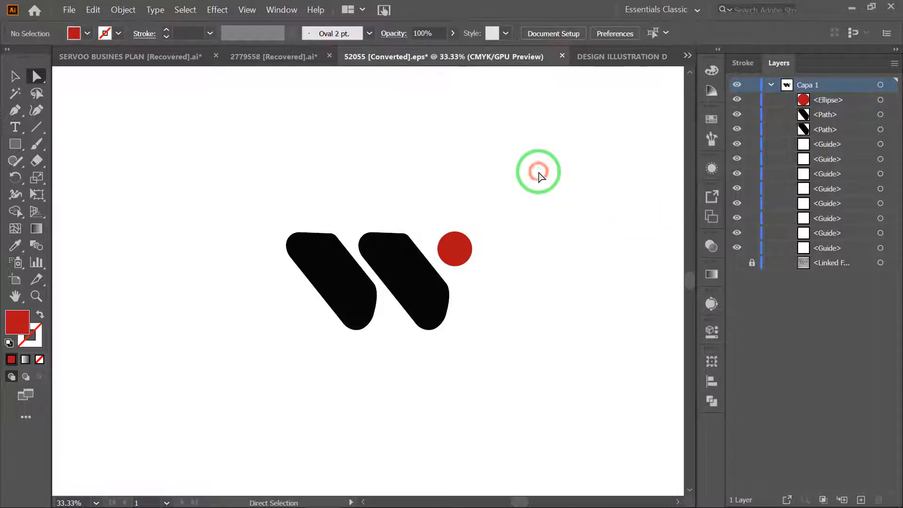
- Set the first slanted shape's fill to dark grey 474747
{"action": "left_click", "coordinate": [323, 270]}
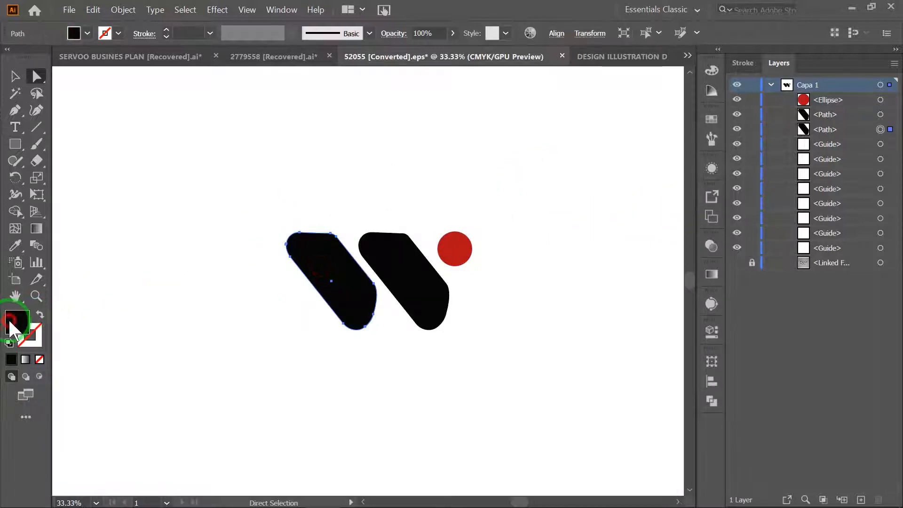
{"action": "double_click", "coordinate": [16, 324]}
{"action": "mouse_move", "coordinate": [337, 309]}
{"action": "left_mouse_down"}
{"action": "mouse_move", "coordinate": [324, 316]}
{"action": "mouse_move", "coordinate": [335, 323]}
{"action": "mouse_move", "coordinate": [326, 332]}
{"action": "mouse_move", "coordinate": [325, 322]}
{"action": "mouse_move", "coordinate": [326, 339]}
{"action": "left_mouse_up"}
{"action": "left_click", "coordinate": [657, 218]}
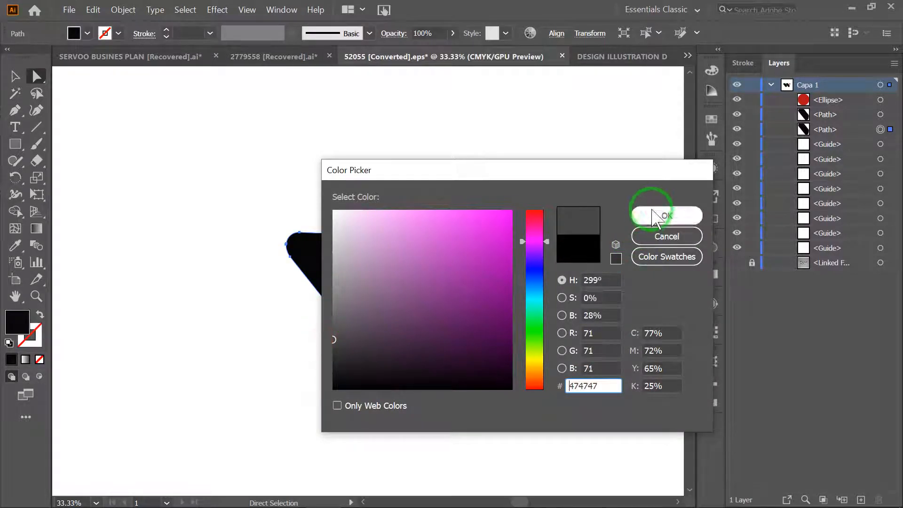
- Match the second slanted shape's fill to the first shape's dark grey with the Eyedropper
{"action": "left_click", "coordinate": [490, 339]}
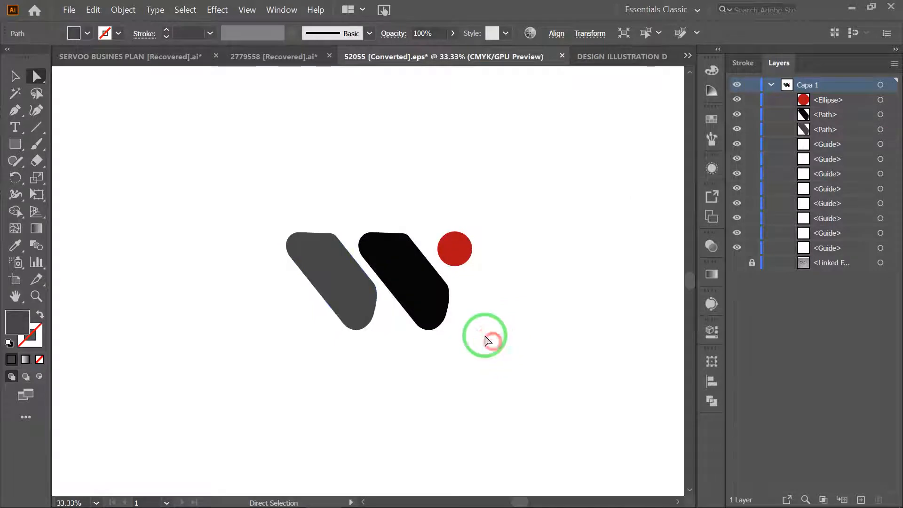
{"action": "left_click", "coordinate": [429, 284]}
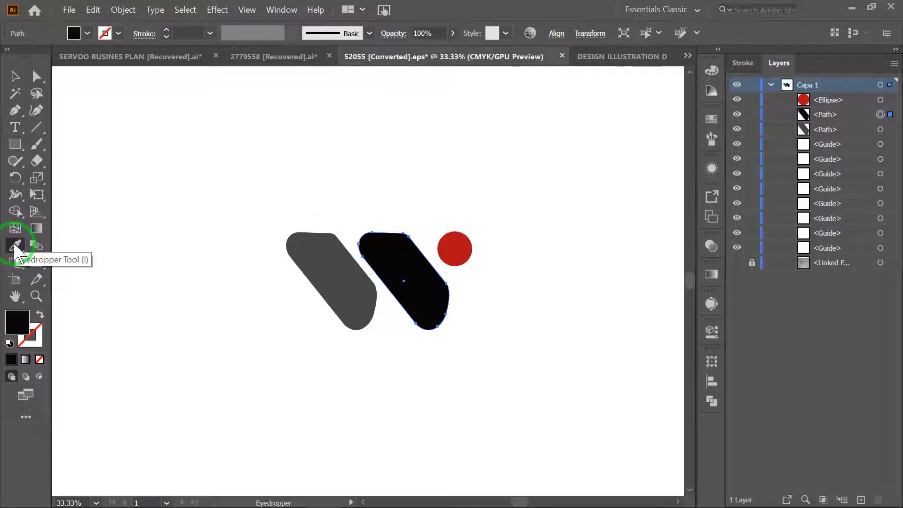
{"action": "left_click", "coordinate": [311, 251]}
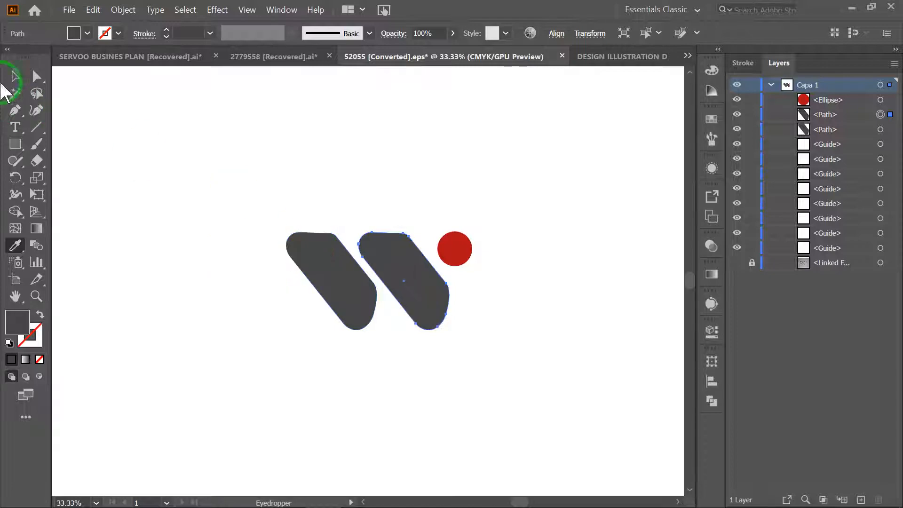
{"action": "left_click", "coordinate": [520, 145]}
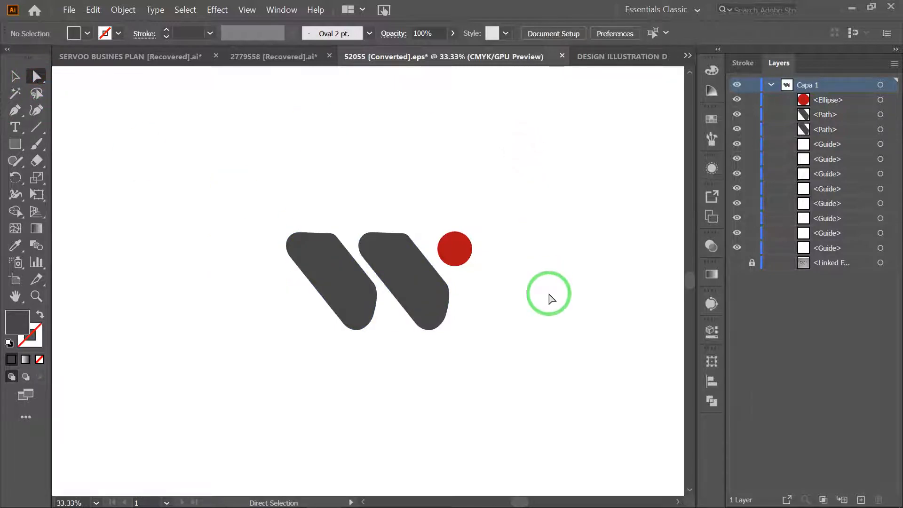
- Move the whole W logo into the upper-left corner of the canvas to clear space beside it
{"action": "left_click_drag", "start_coordinate": [217, 191], "coordinate": [534, 349]}
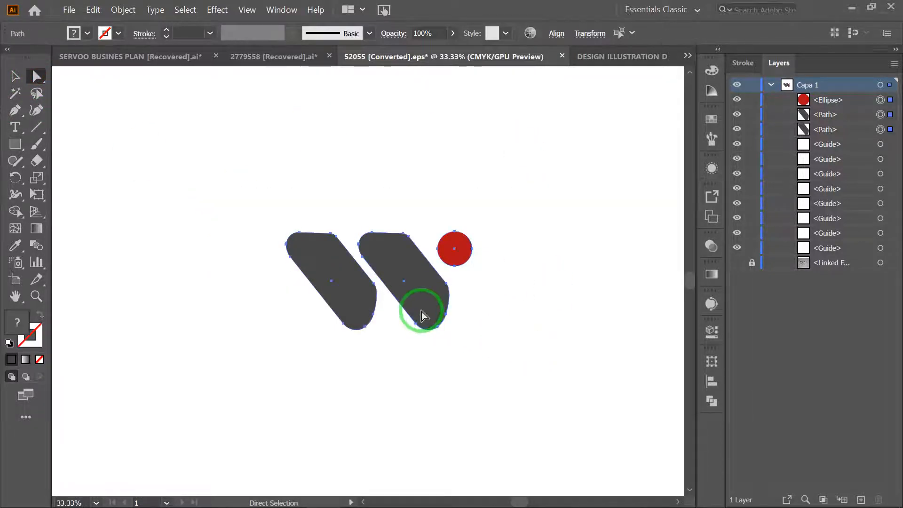
{"action": "left_click", "coordinate": [444, 355]}
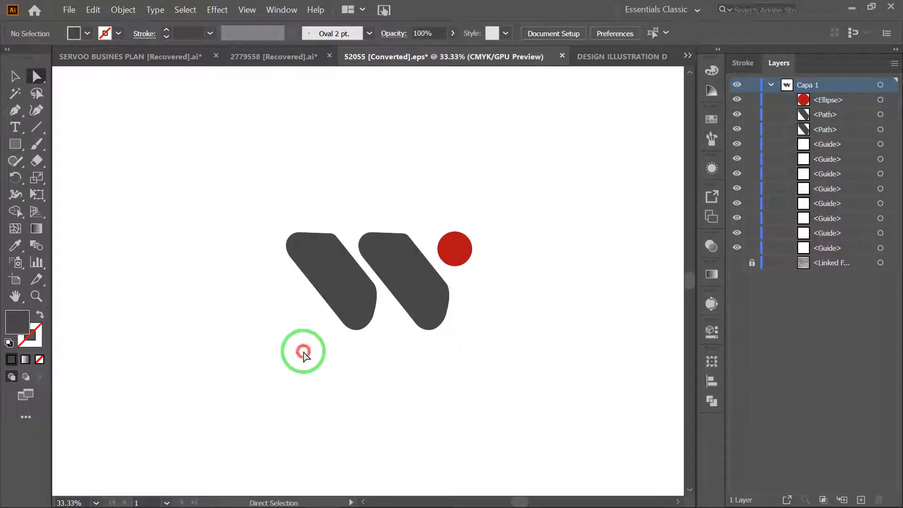
{"action": "left_click_drag", "start_coordinate": [218, 198], "coordinate": [492, 363]}
{"action": "left_click_drag", "start_coordinate": [409, 277], "coordinate": [396, 292]}
{"action": "left_click", "coordinate": [494, 214]}
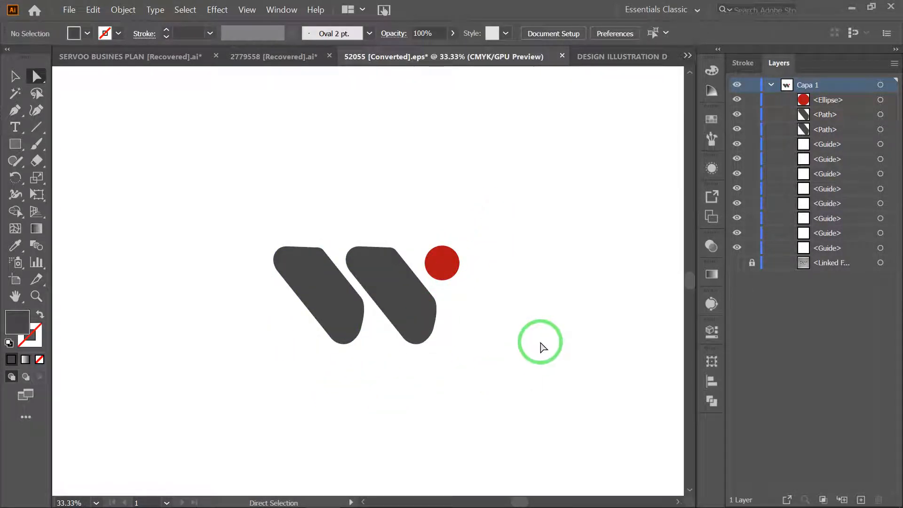
{"action": "left_click_drag", "start_coordinate": [192, 209], "coordinate": [555, 413]}
{"action": "left_click_drag", "start_coordinate": [411, 305], "coordinate": [207, 178]}
{"action": "left_click", "coordinate": [435, 342]}
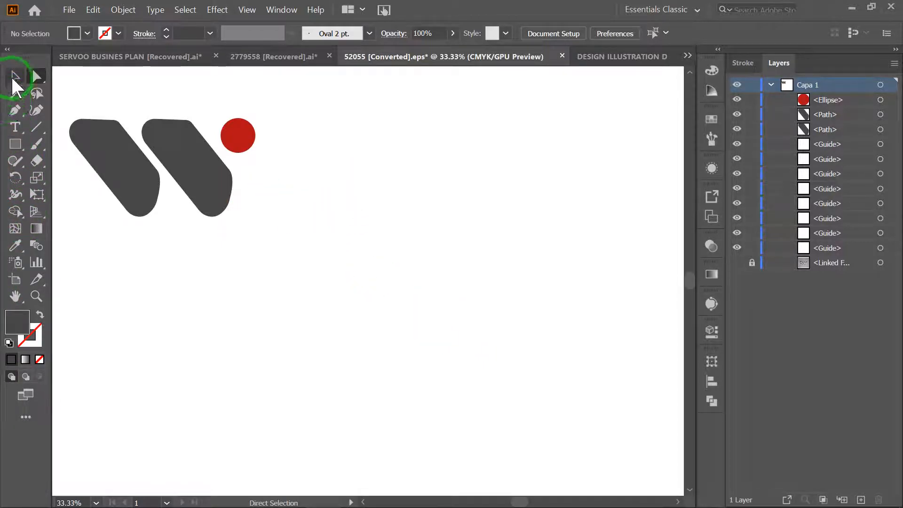
- Draw an open inverted V in the empty canvas area with the Pen tool and swap its fill and stroke colours
{"action": "left_click", "coordinate": [15, 110]}
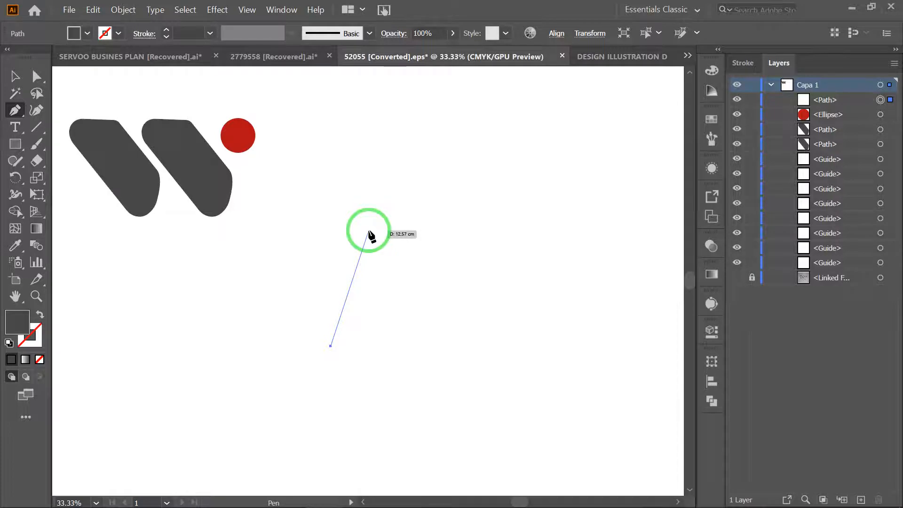
{"action": "left_click", "coordinate": [369, 230]}
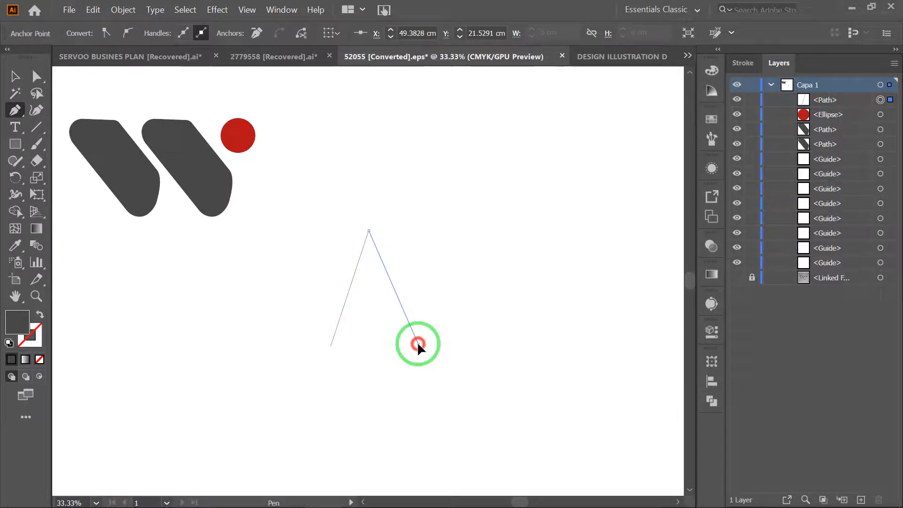
{"action": "left_click", "coordinate": [417, 343]}
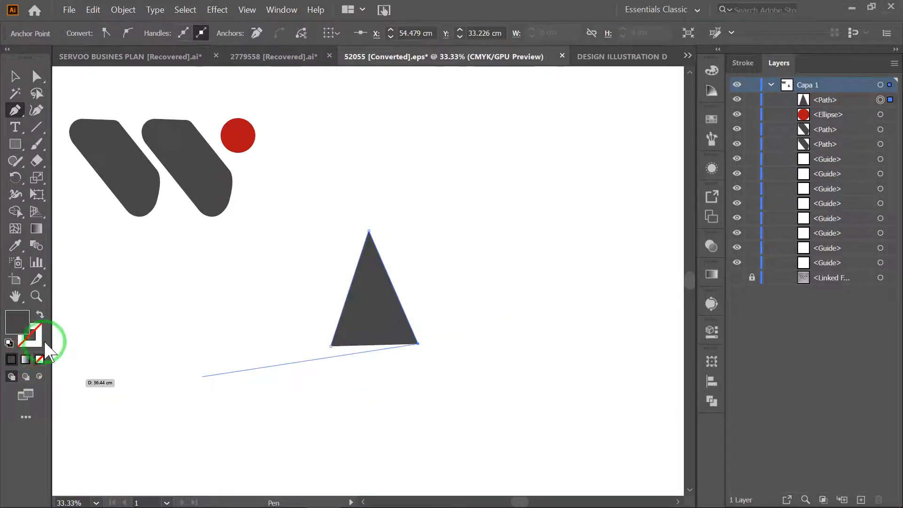
{"action": "left_click", "coordinate": [40, 314]}
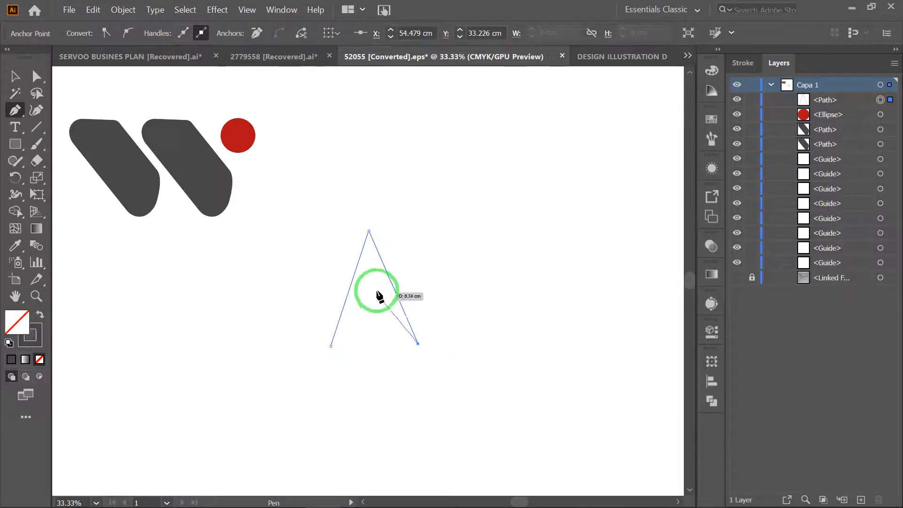
- Set the inverted V's stroke weight to 46 pt with a round cap and round corner join
{"action": "left_click", "coordinate": [756, 66]}
{"action": "left_click", "coordinate": [809, 85]}
{"action": "key", "text": "Up"}
{"action": "key", "text": "Up"}
{"action": "key", "text": "Up"}
{"action": "key", "text": "Up"}
{"action": "key", "text": "Up"}
{"action": "key", "text": "Up"}
{"action": "key", "text": "Up"}
{"action": "key", "text": "Up"}
{"action": "key", "text": "Up"}
{"action": "key", "text": "Up"}
{"action": "key", "text": "Up"}
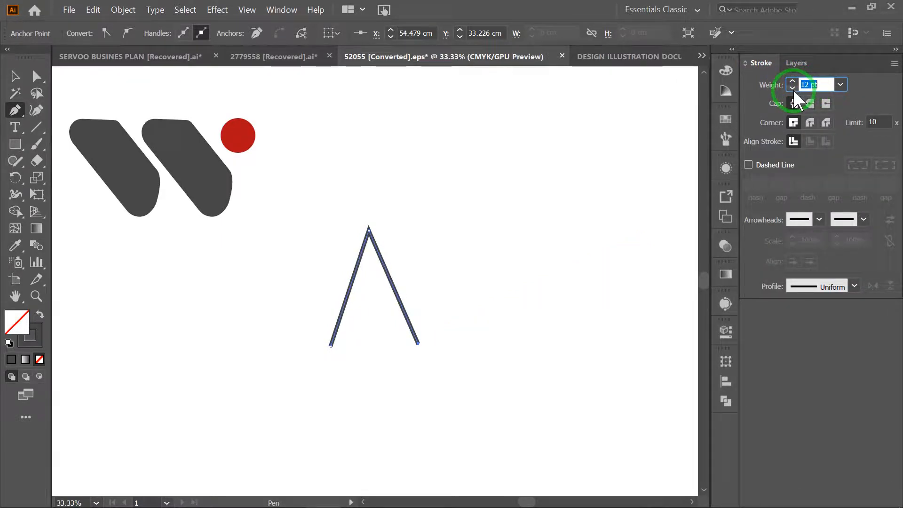
{"action": "key", "text": "Up"}
{"action": "key", "text": "Up"}
{"action": "key", "text": "Up"}
{"action": "key", "text": "Up"}
{"action": "key", "text": "Up"}
{"action": "key", "text": "Up"}
{"action": "key", "text": "Up"}
{"action": "key", "text": "Up"}
{"action": "key", "text": "Up"}
{"action": "key", "text": "Up"}
{"action": "key", "text": "Up"}
{"action": "key", "text": "Up"}
{"action": "key", "text": "Up"}
{"action": "key", "text": "Up"}
{"action": "key", "text": "Up"}
{"action": "key", "text": "Up"}
{"action": "key", "text": "Up"}
{"action": "key", "text": "Up"}
{"action": "key", "text": "Up"}
{"action": "key", "text": "Up"}
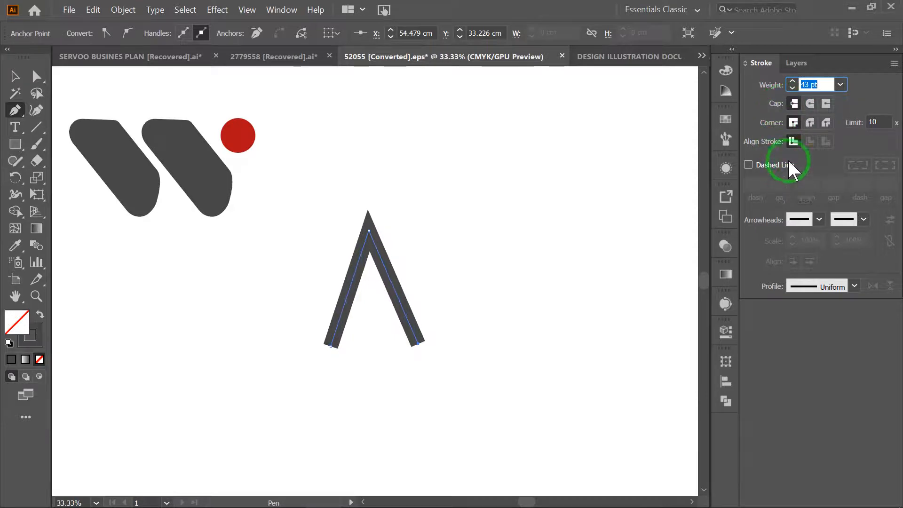
{"action": "left_click", "coordinate": [809, 104]}
{"action": "left_click", "coordinate": [810, 122]}
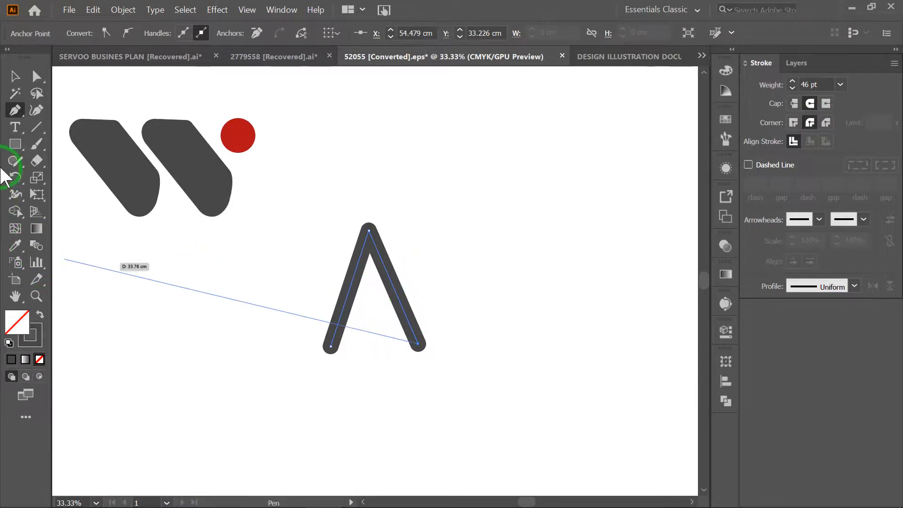
- Place a copy of the logo's red circle between the legs of the inverted V
{"action": "left_click", "coordinate": [14, 144]}
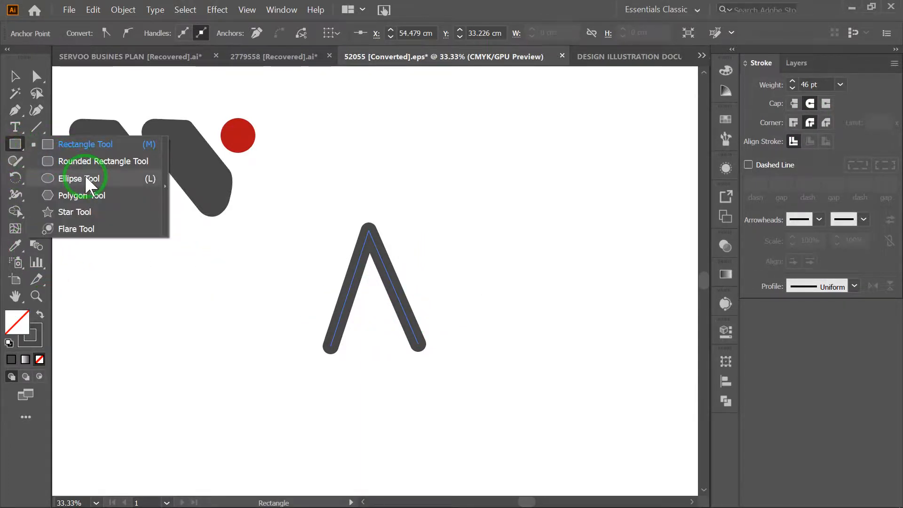
{"action": "left_click", "coordinate": [38, 76]}
{"action": "left_click", "coordinate": [239, 139]}
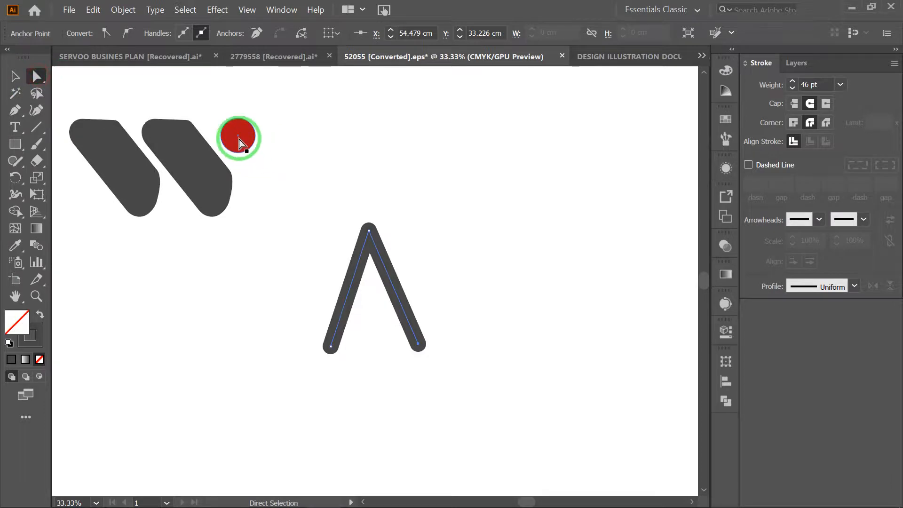
{"action": "left_click_drag", "start_coordinate": [238, 137], "coordinate": [374, 313]}
- Delete the inverted V together with the red circle copy inside it
{"action": "left_click", "coordinate": [494, 258]}
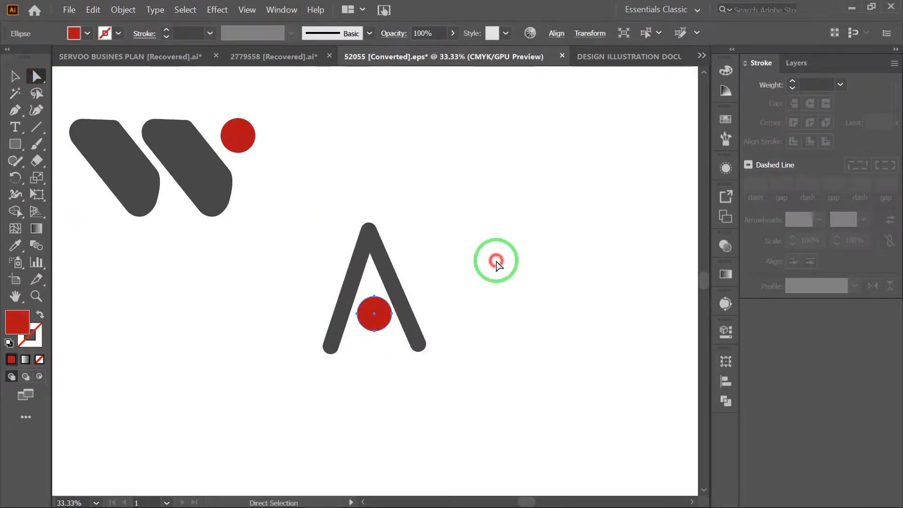
{"action": "left_click_drag", "start_coordinate": [302, 187], "coordinate": [465, 375]}
{"action": "key", "text": "Delete"}
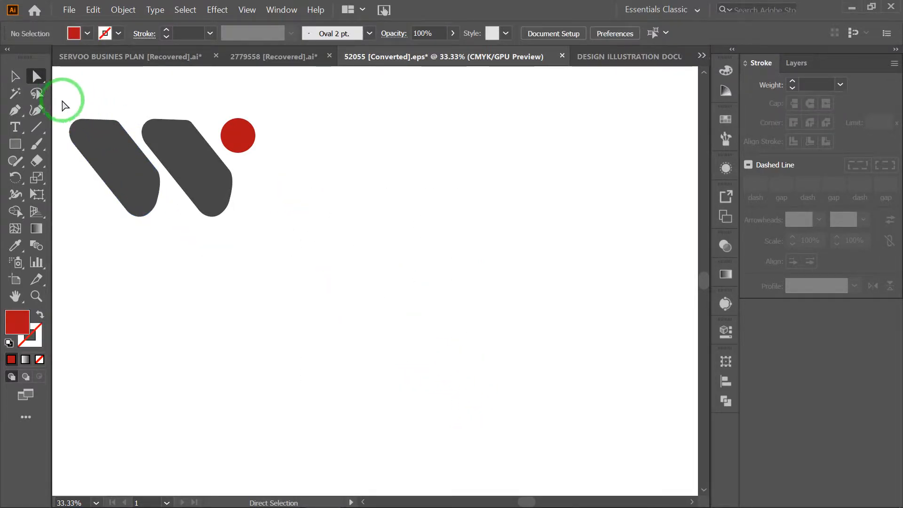
- Move the whole W logo back to the middle of the canvas and select all three of its shapes
{"action": "left_click_drag", "start_coordinate": [53, 96], "coordinate": [326, 240]}
{"action": "left_click_drag", "start_coordinate": [191, 158], "coordinate": [437, 240]}
{"action": "left_click", "coordinate": [591, 208]}
{"action": "left_click_drag", "start_coordinate": [249, 148], "coordinate": [612, 355]}
{"action": "left_click", "coordinate": [516, 343]}
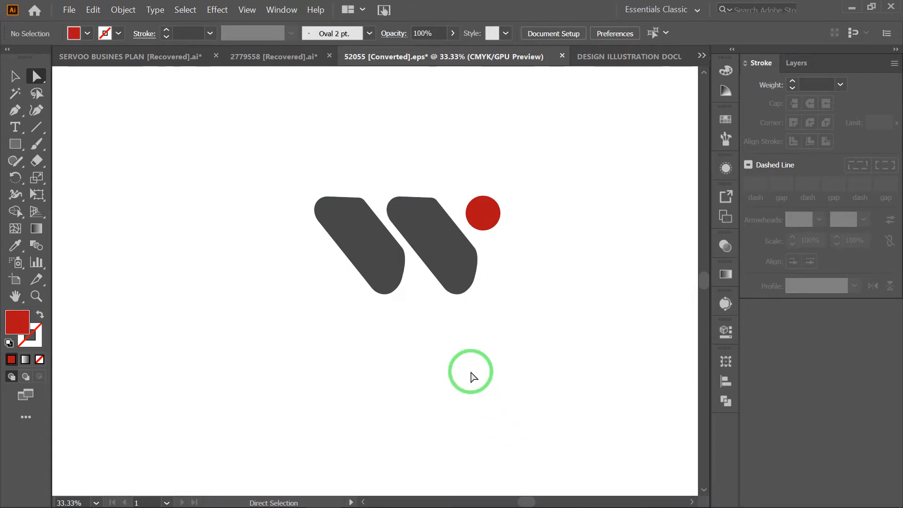
{"action": "left_click_drag", "start_coordinate": [229, 127], "coordinate": [621, 349]}
{"action": "left_click_drag", "start_coordinate": [440, 247], "coordinate": [412, 285]}
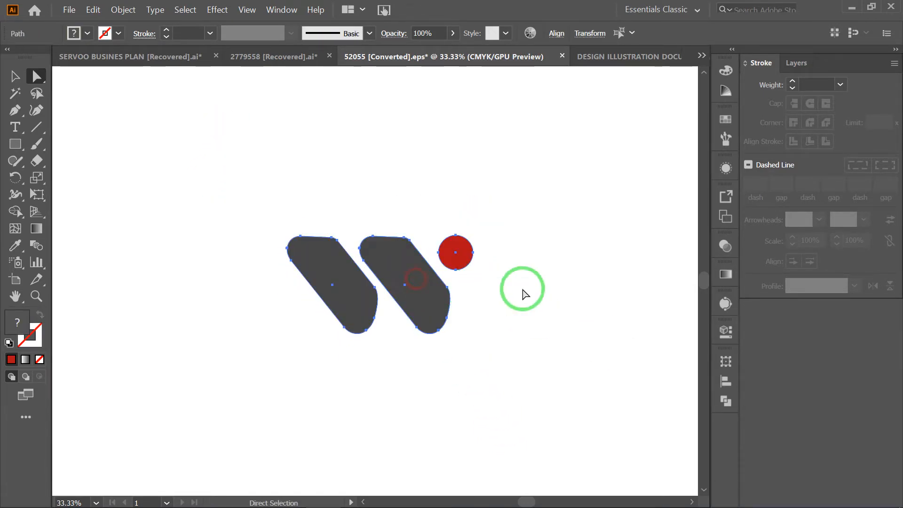
{"action": "left_click", "coordinate": [551, 278]}
{"action": "left_click_drag", "start_coordinate": [241, 188], "coordinate": [630, 423]}
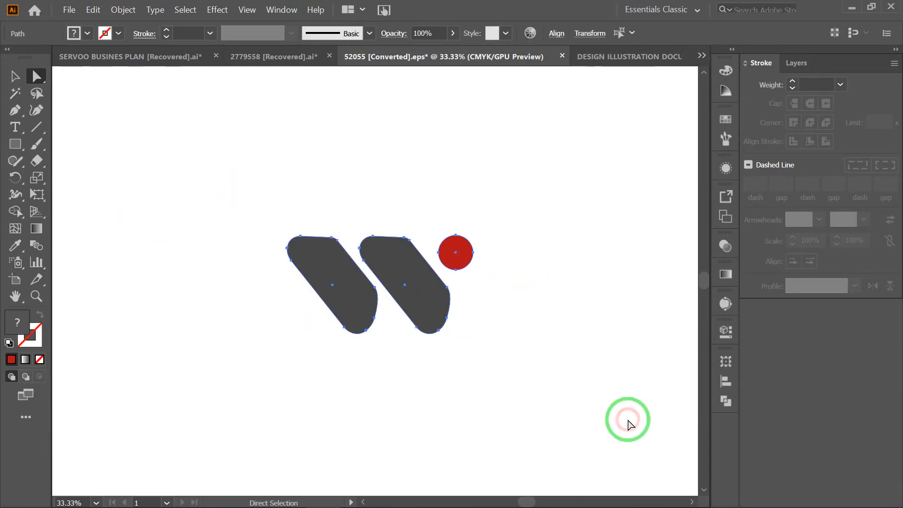